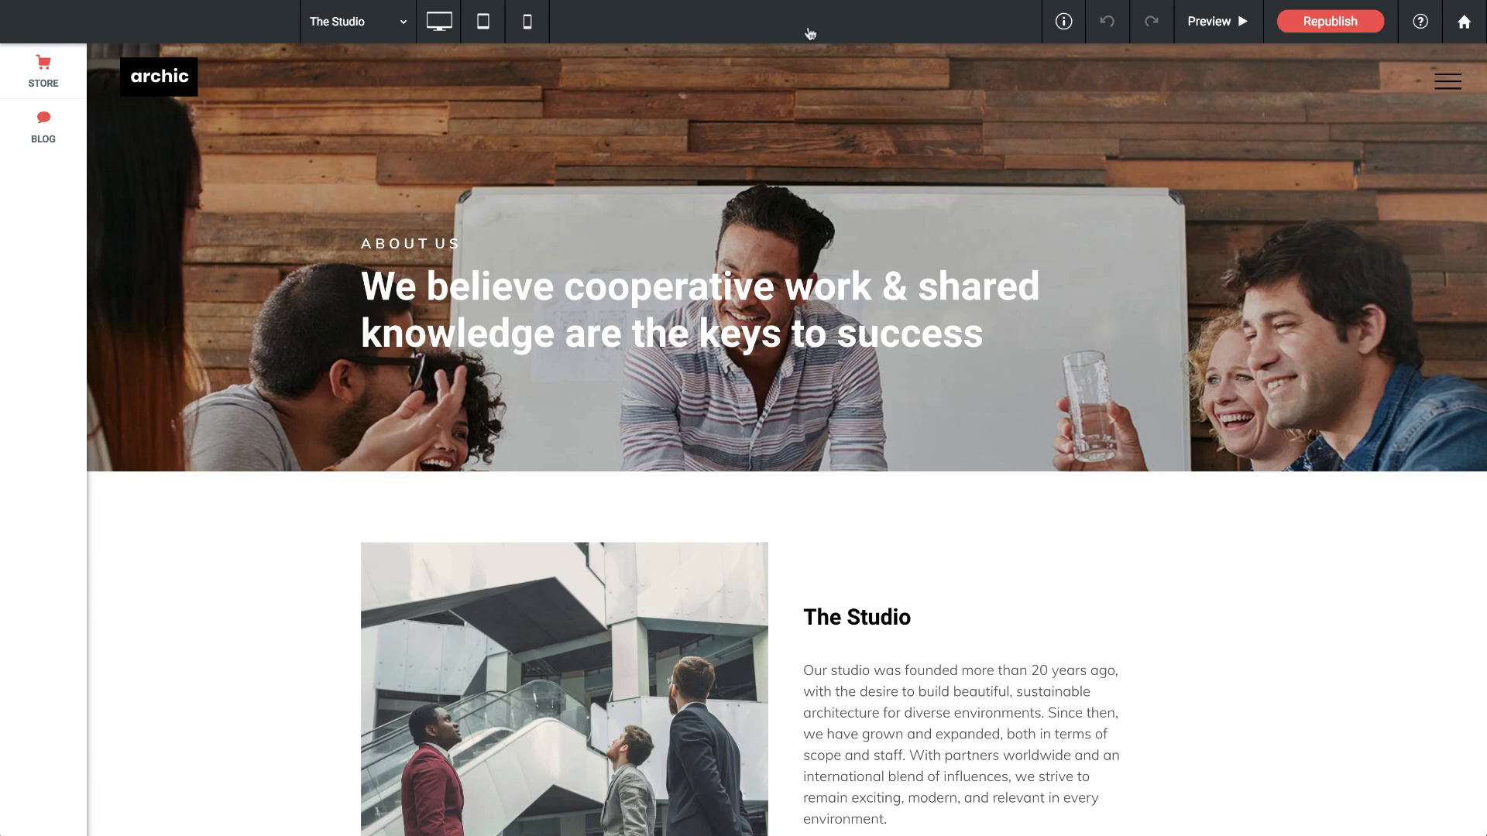
Scroll down to The Studio section with the staircase photo of three men.
scroll(780, 139, down, 3)
scroll(780, 139, down, 2)
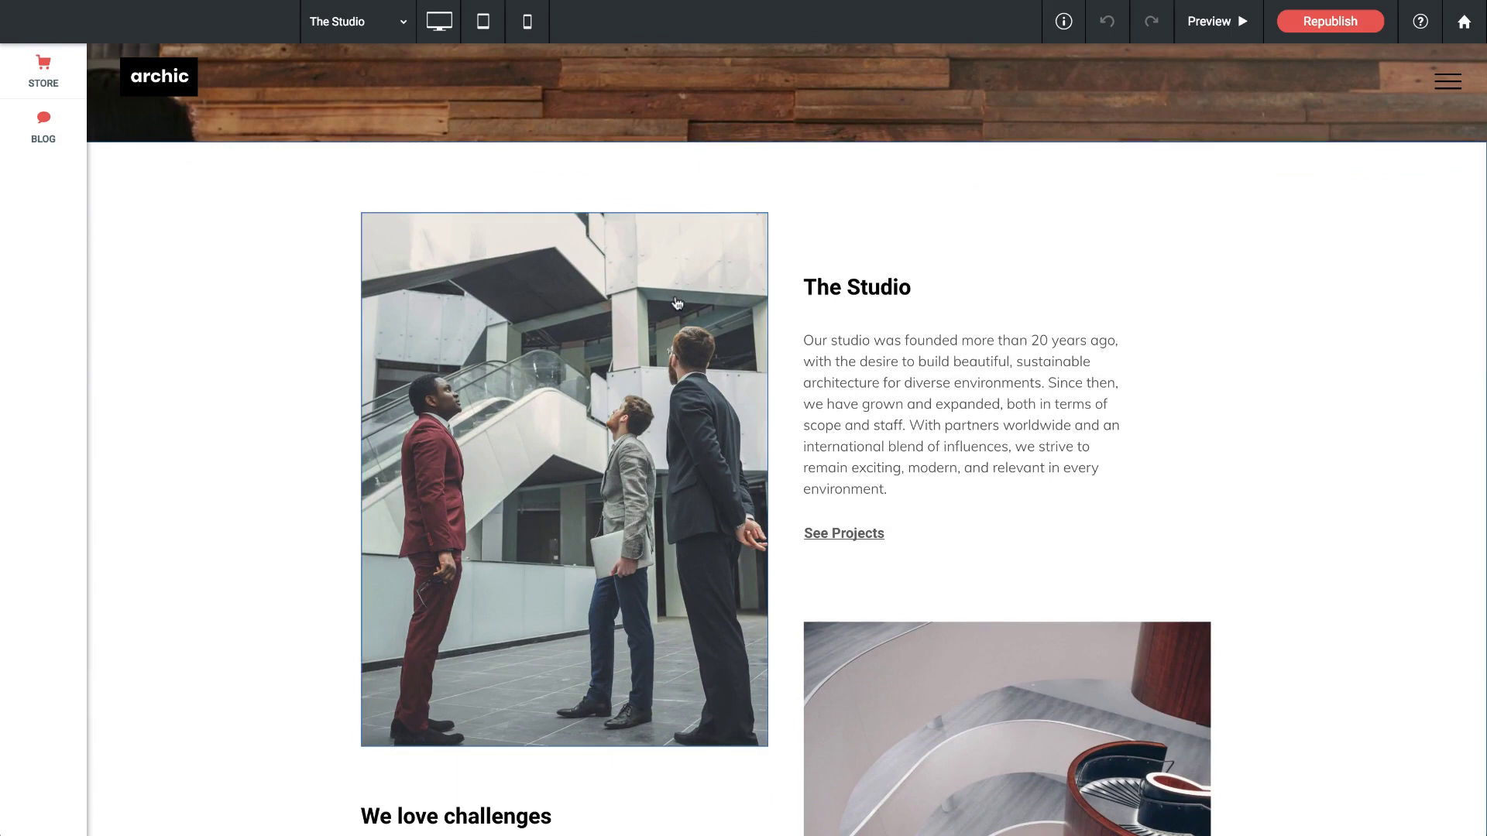
scroll(676, 303, down, 1)
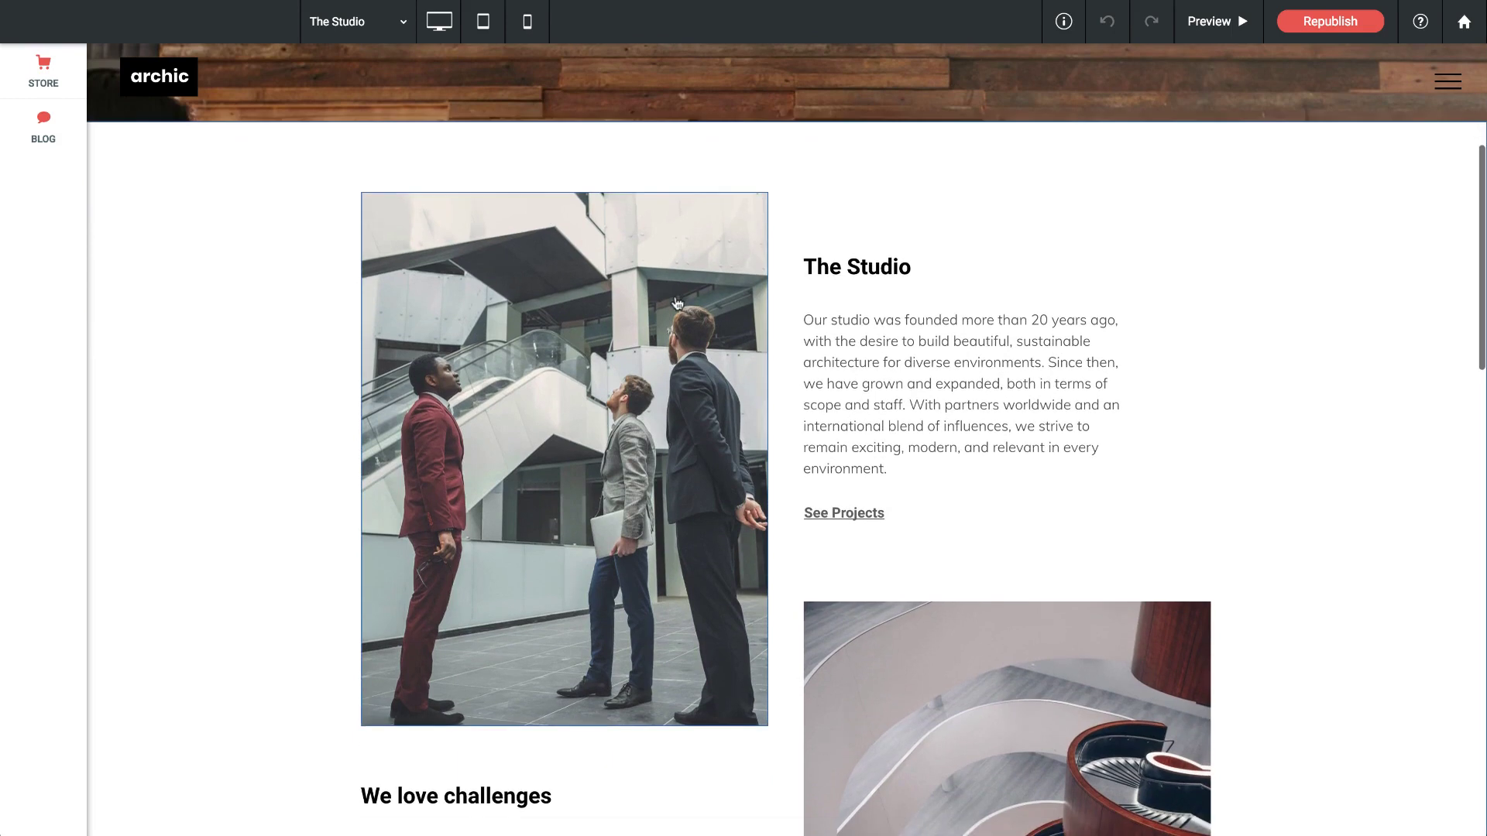
Start replacing the staircase photo and browse the site's image library for a new one.
click(594, 299)
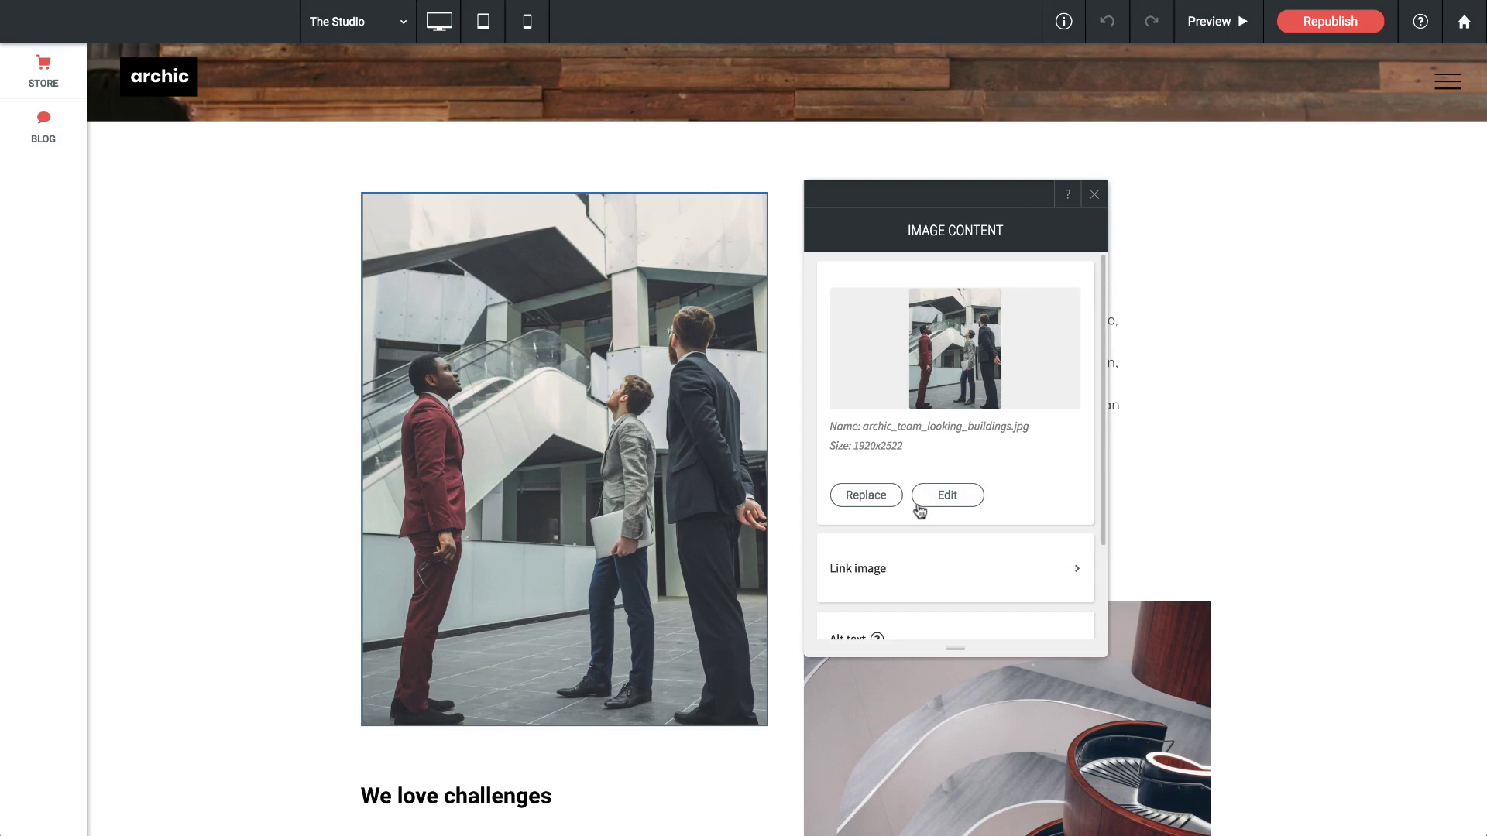
click(868, 501)
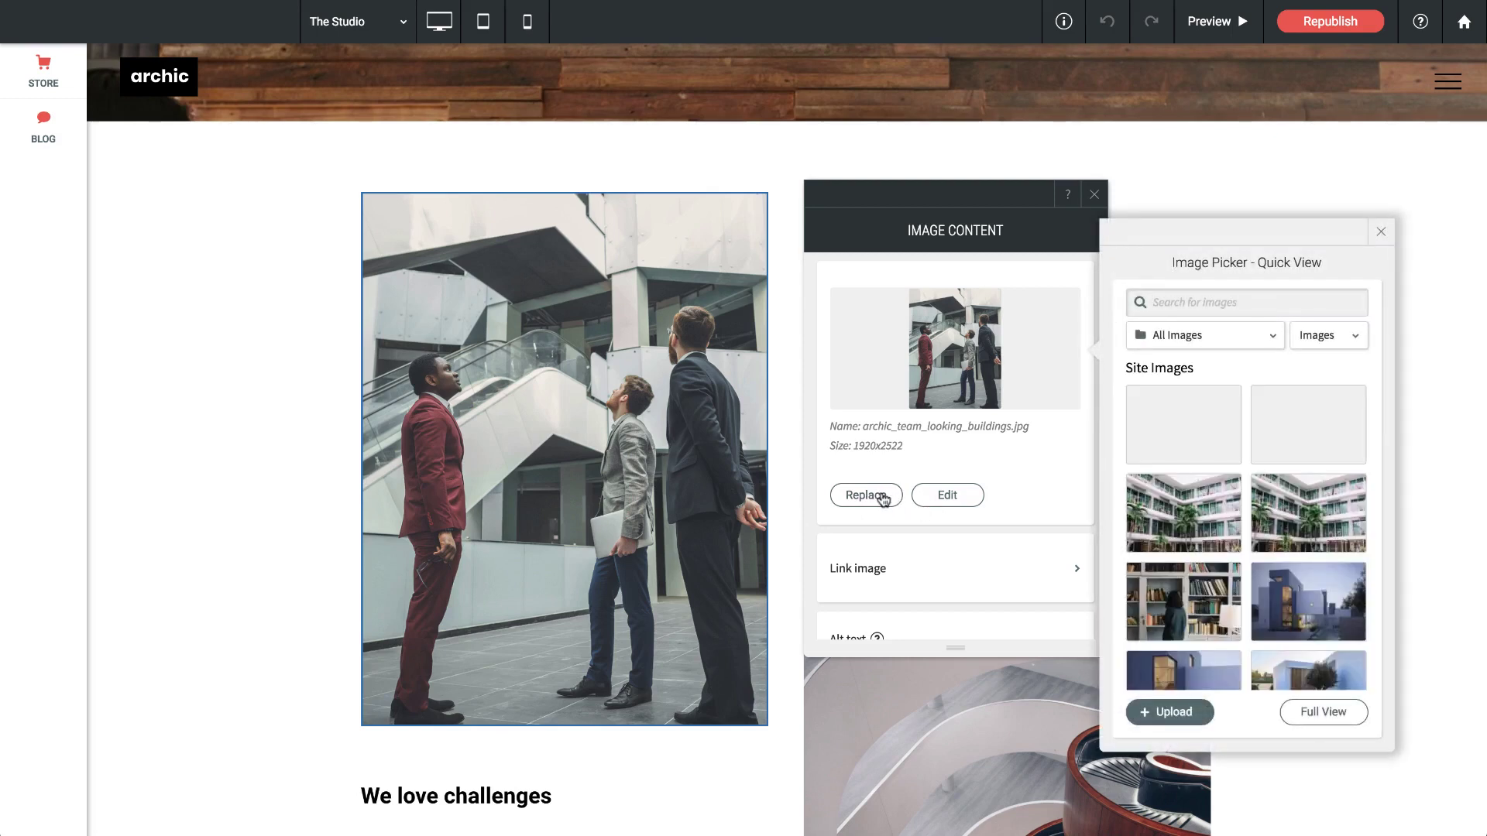
mouse_move(1183, 455)
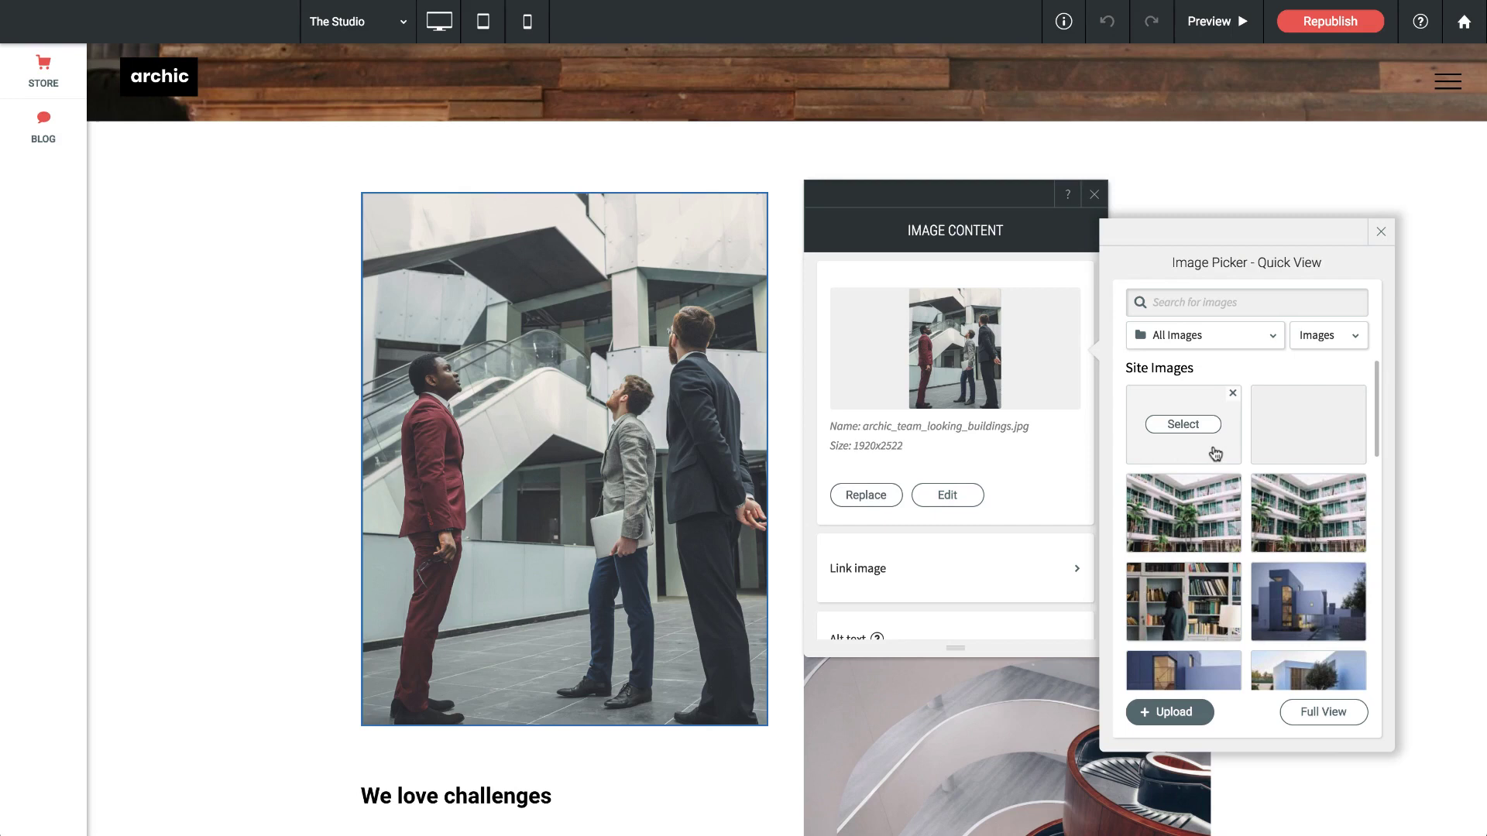
scroll(1214, 453, down, 3)
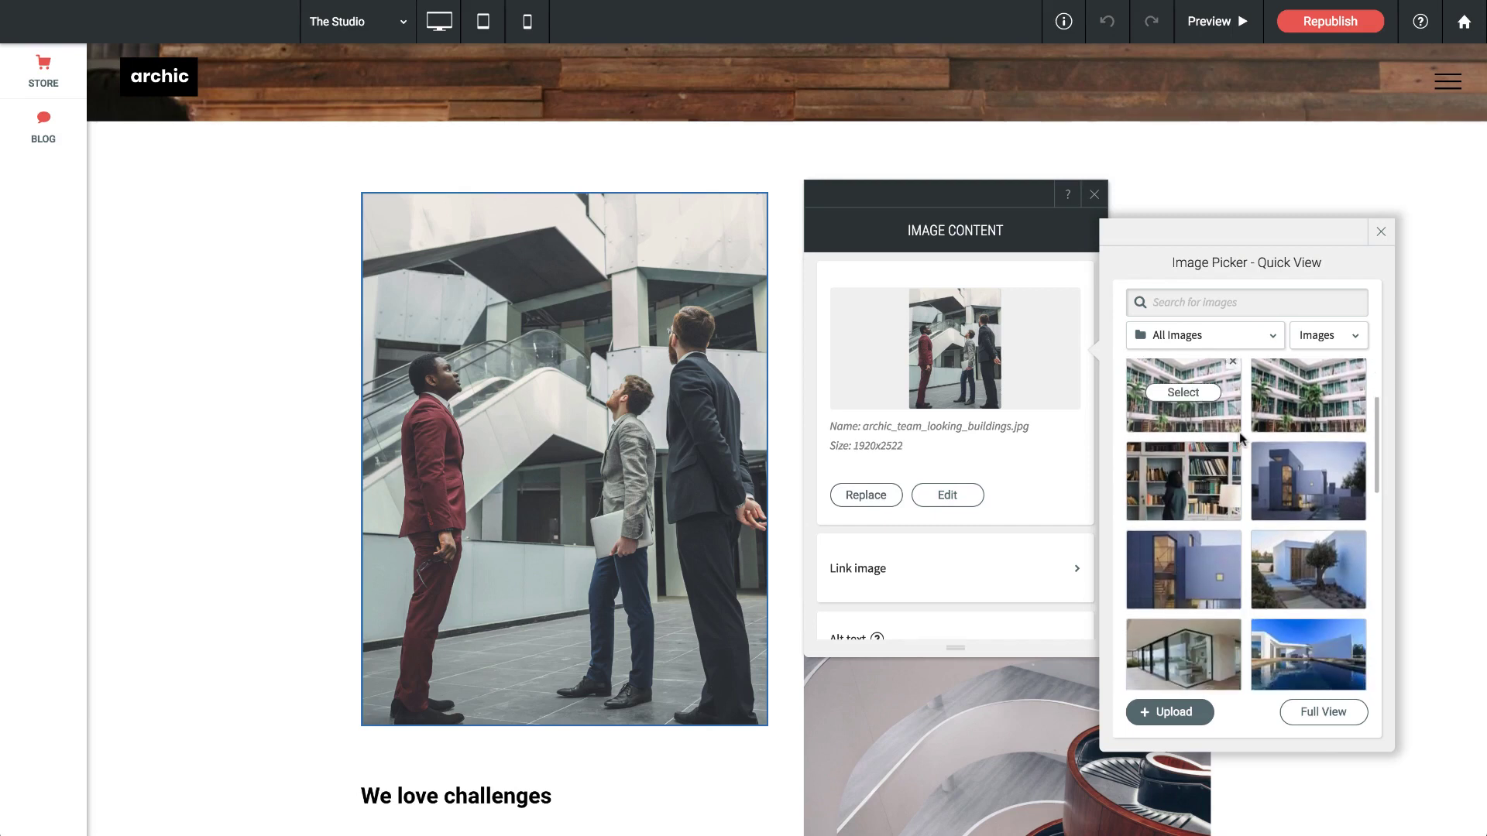
scroll(1243, 443, down, 1)
scroll(1244, 443, down, 5)
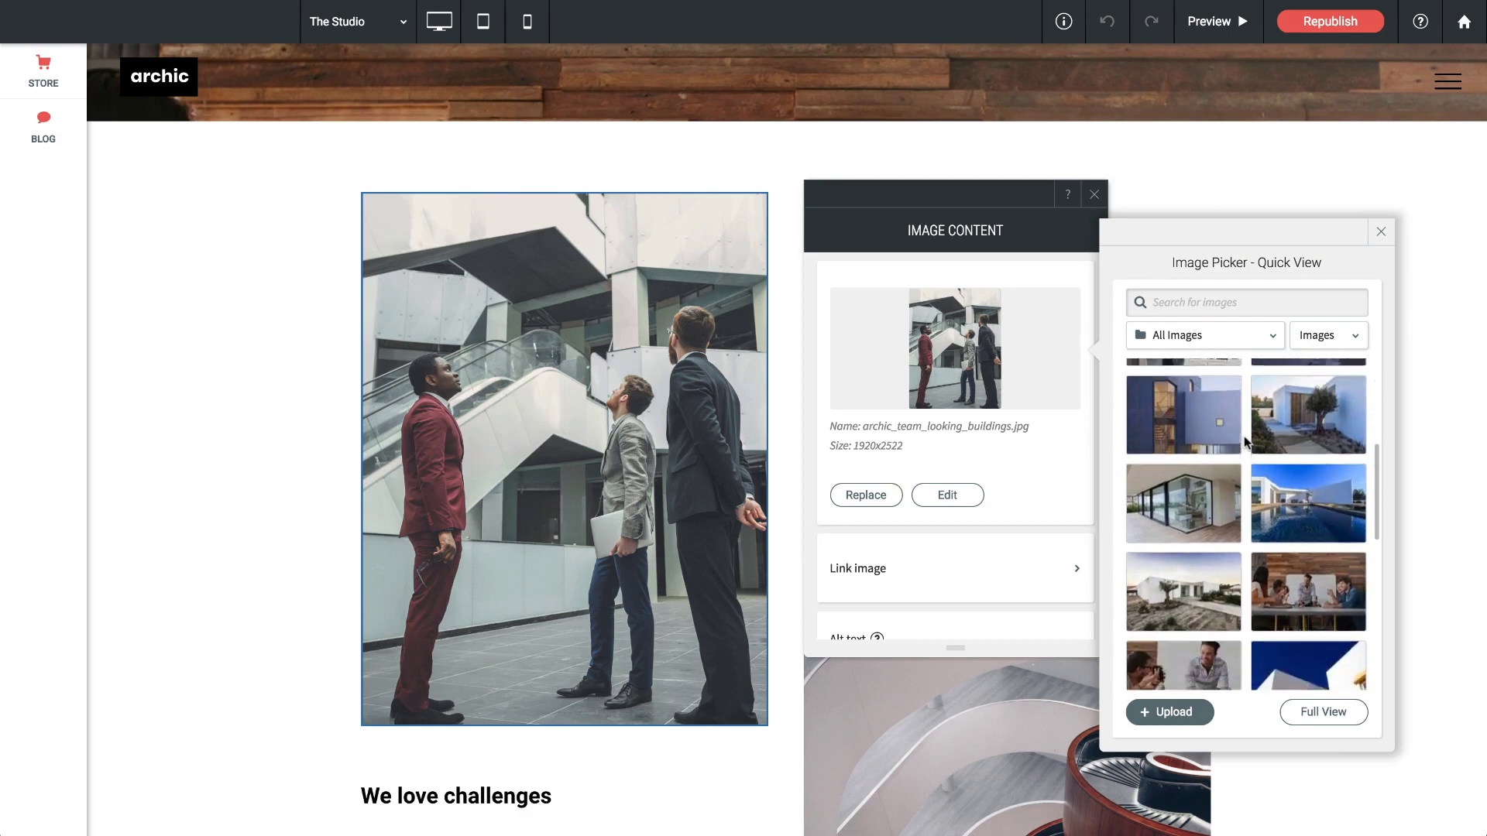
scroll(1244, 443, down, 1)
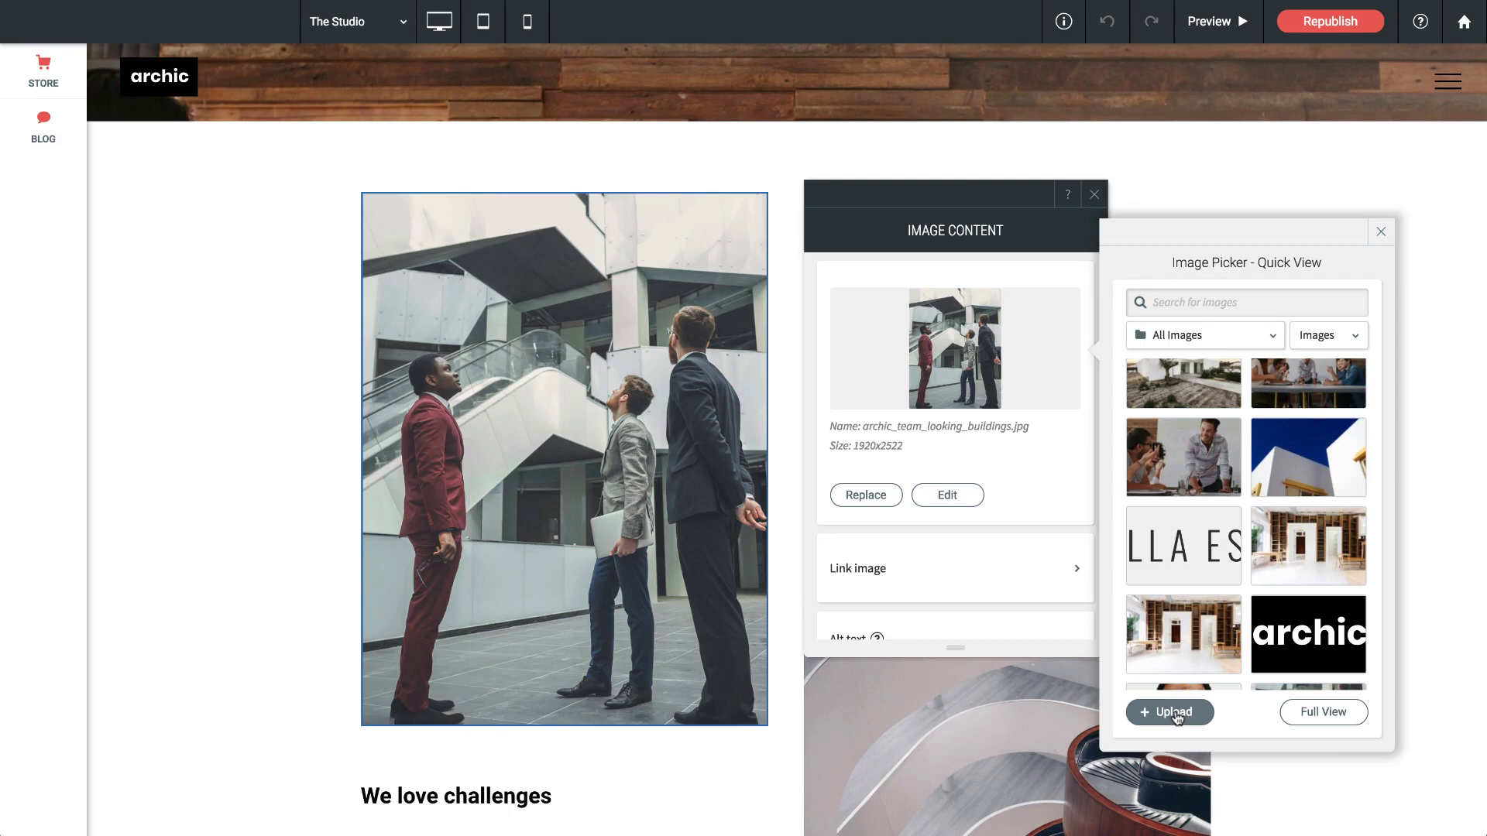
Replace the photo with architecture_lines_grey_pink-thumb.jpg from the full image library.
click(1328, 713)
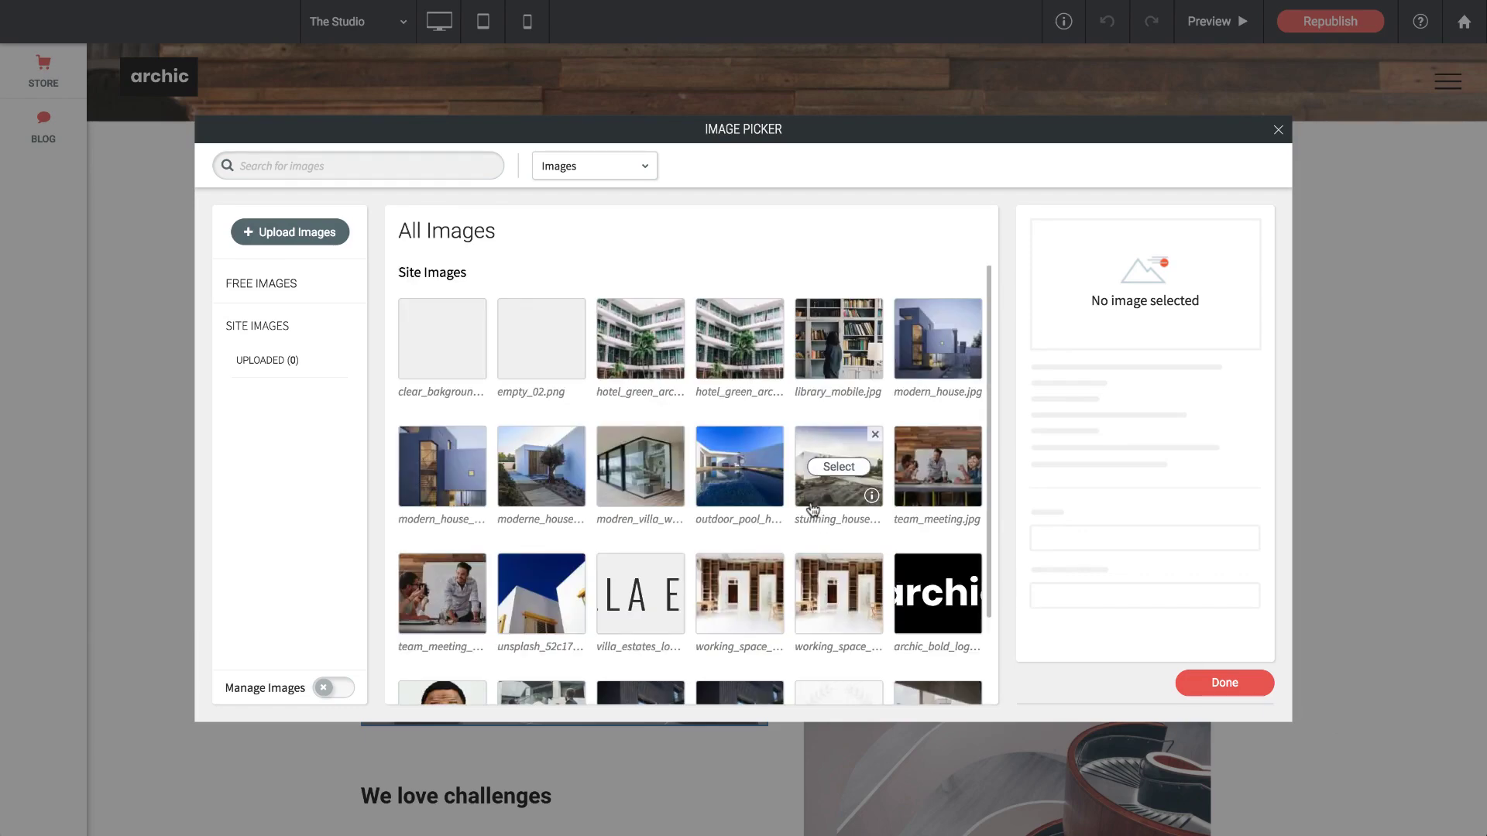
scroll(811, 509, down, 2)
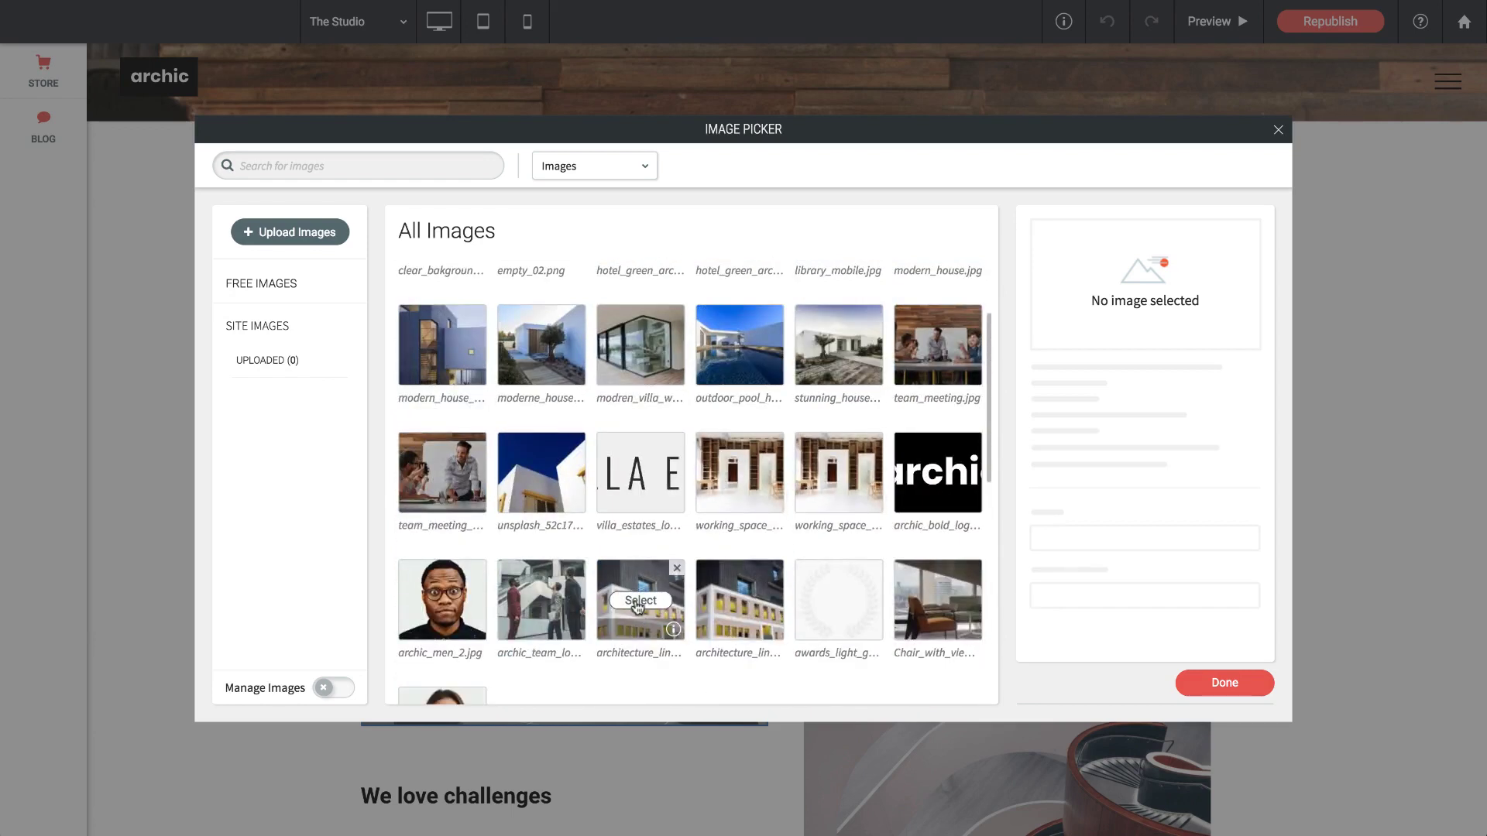
click(637, 601)
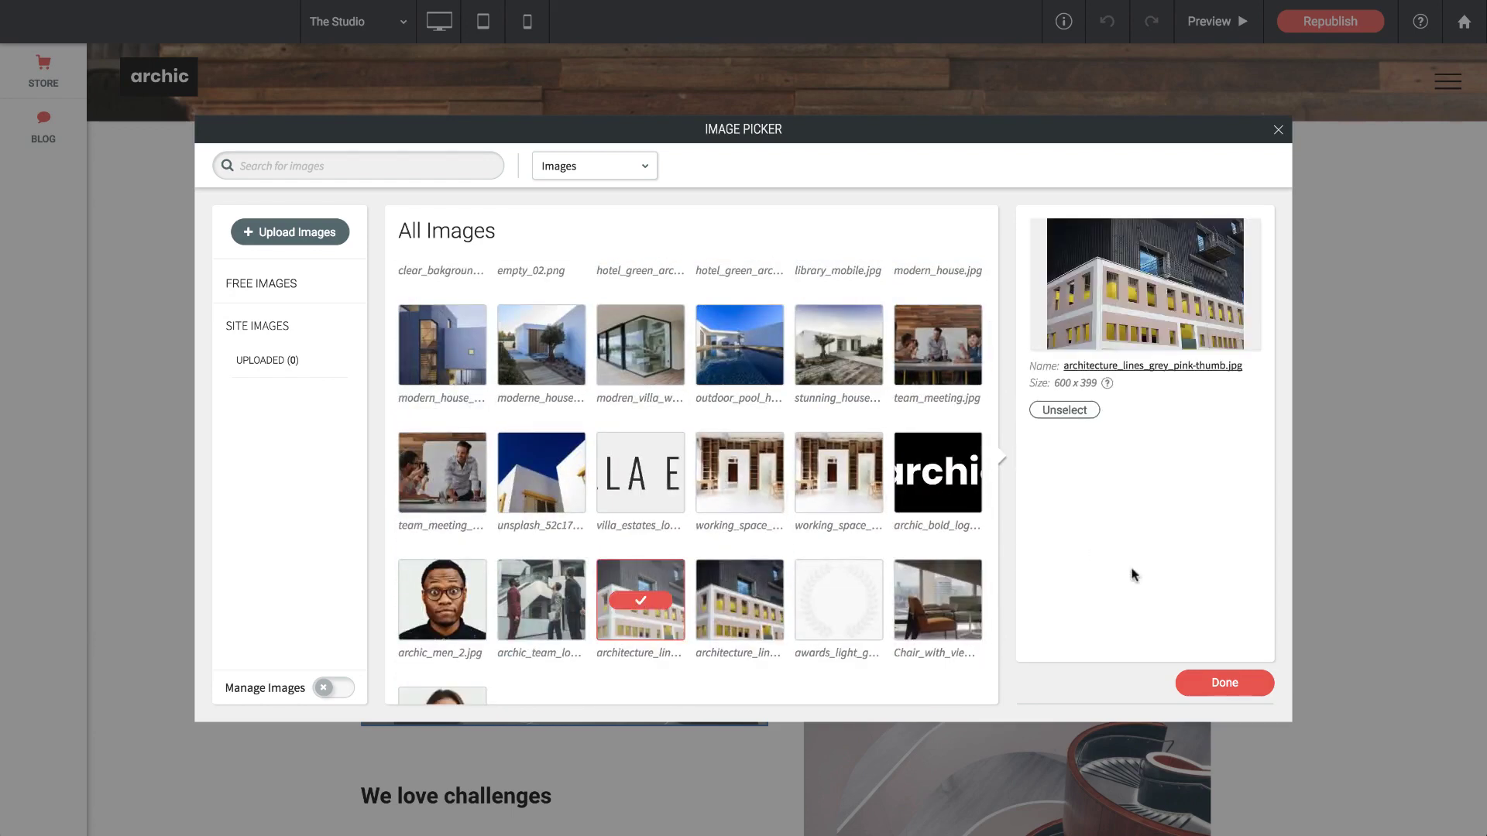
click(1227, 685)
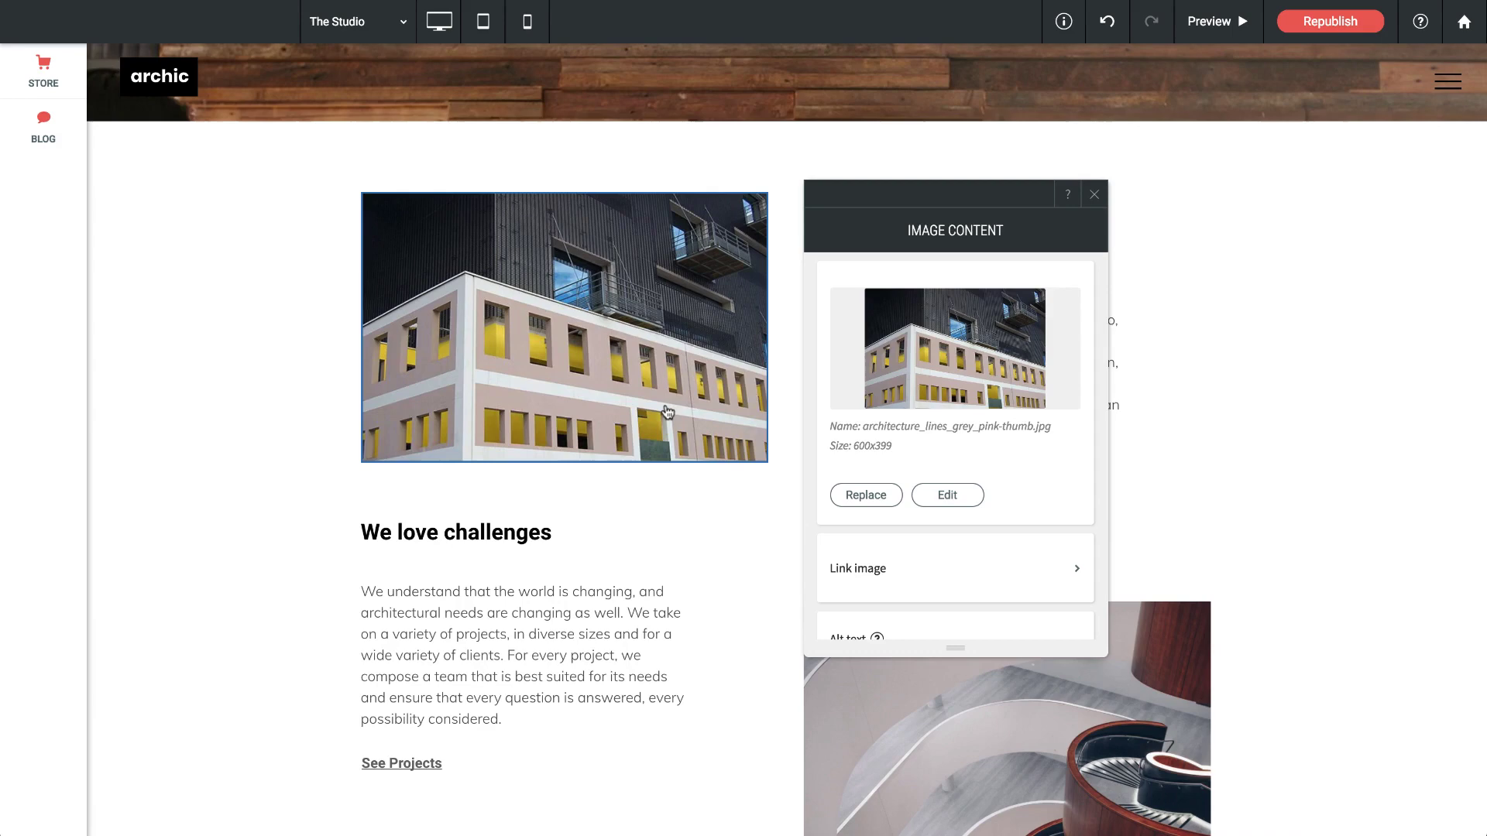
Save the pink building photo through the Photo Editor, producing a newly named 600x399 copy.
click(947, 495)
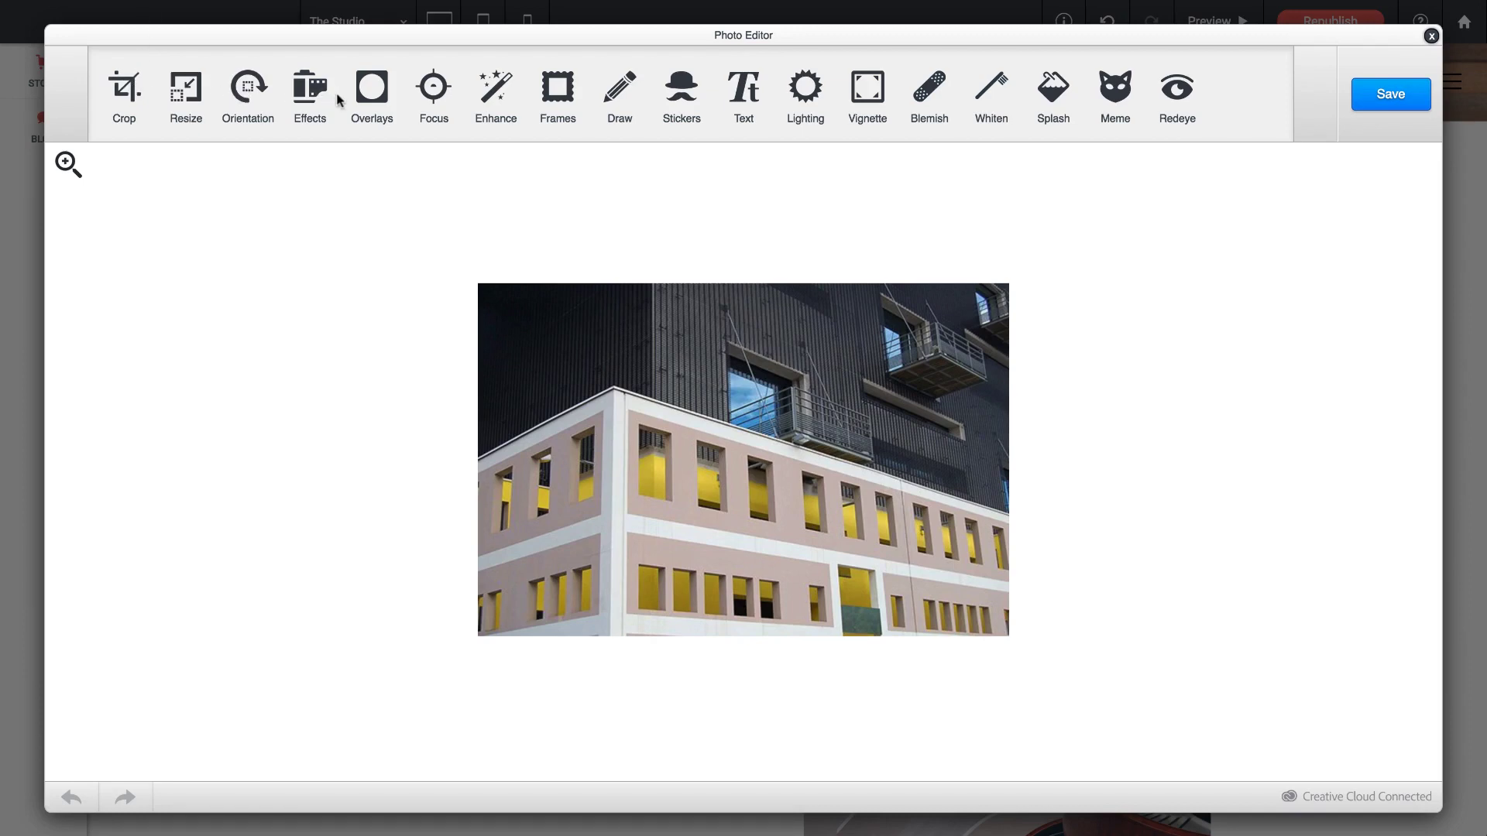
click(1403, 100)
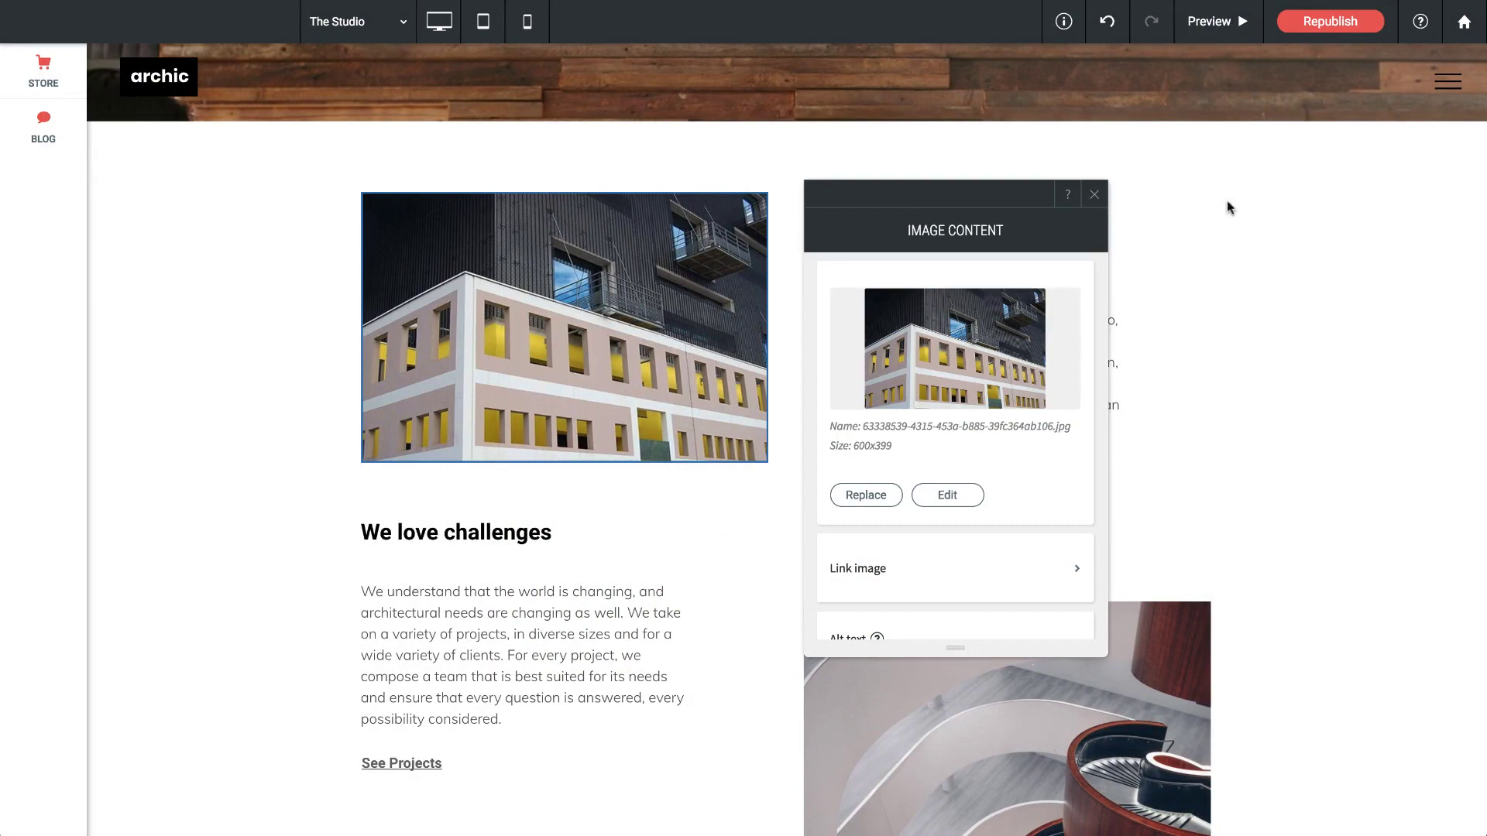
Turn on Link image for the pink building photo, pointing it to the Home page.
scroll(988, 326, down, 1)
scroll(988, 326, down, 3)
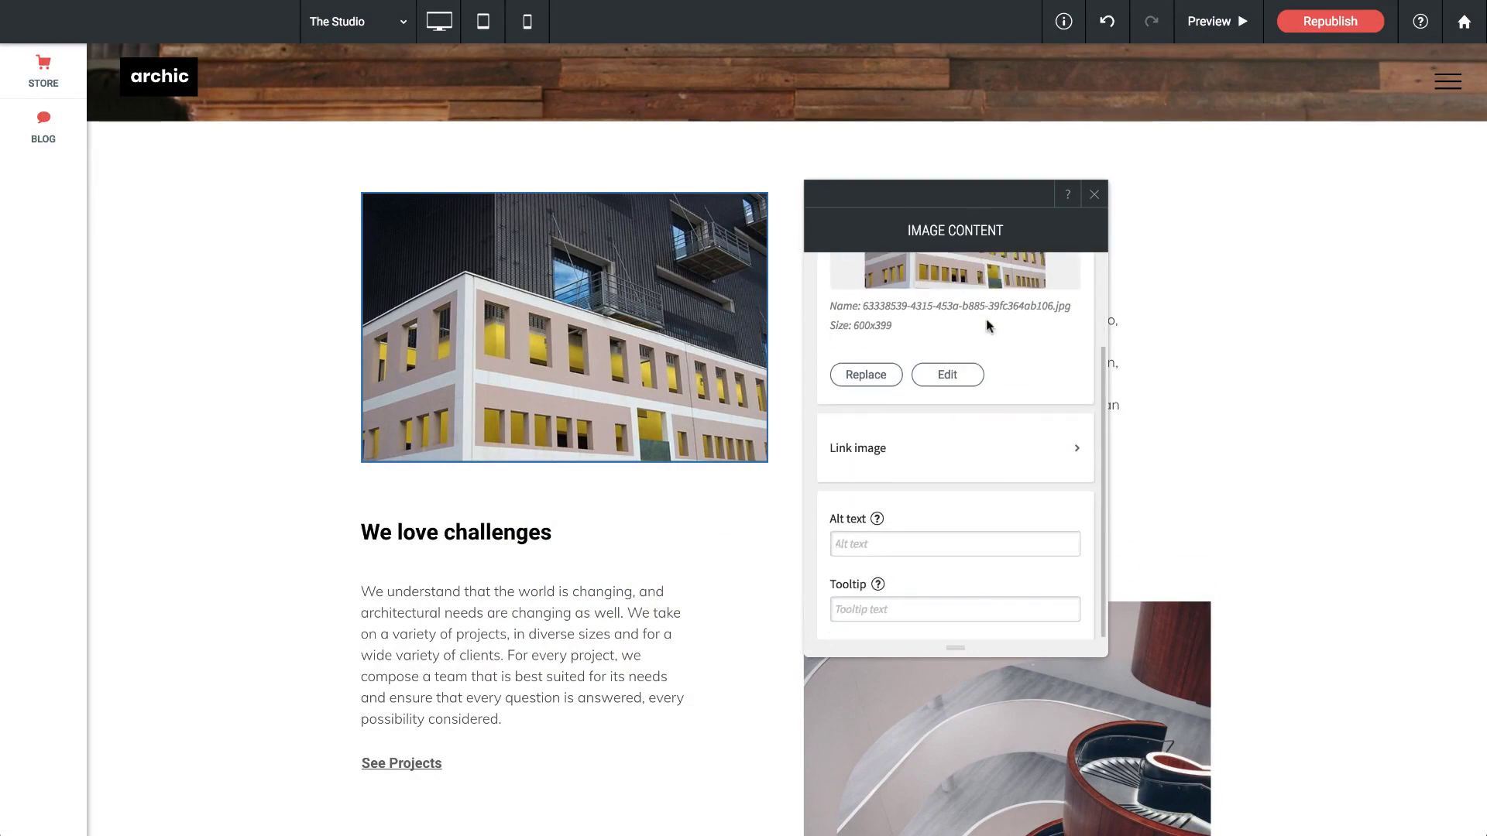
click(878, 457)
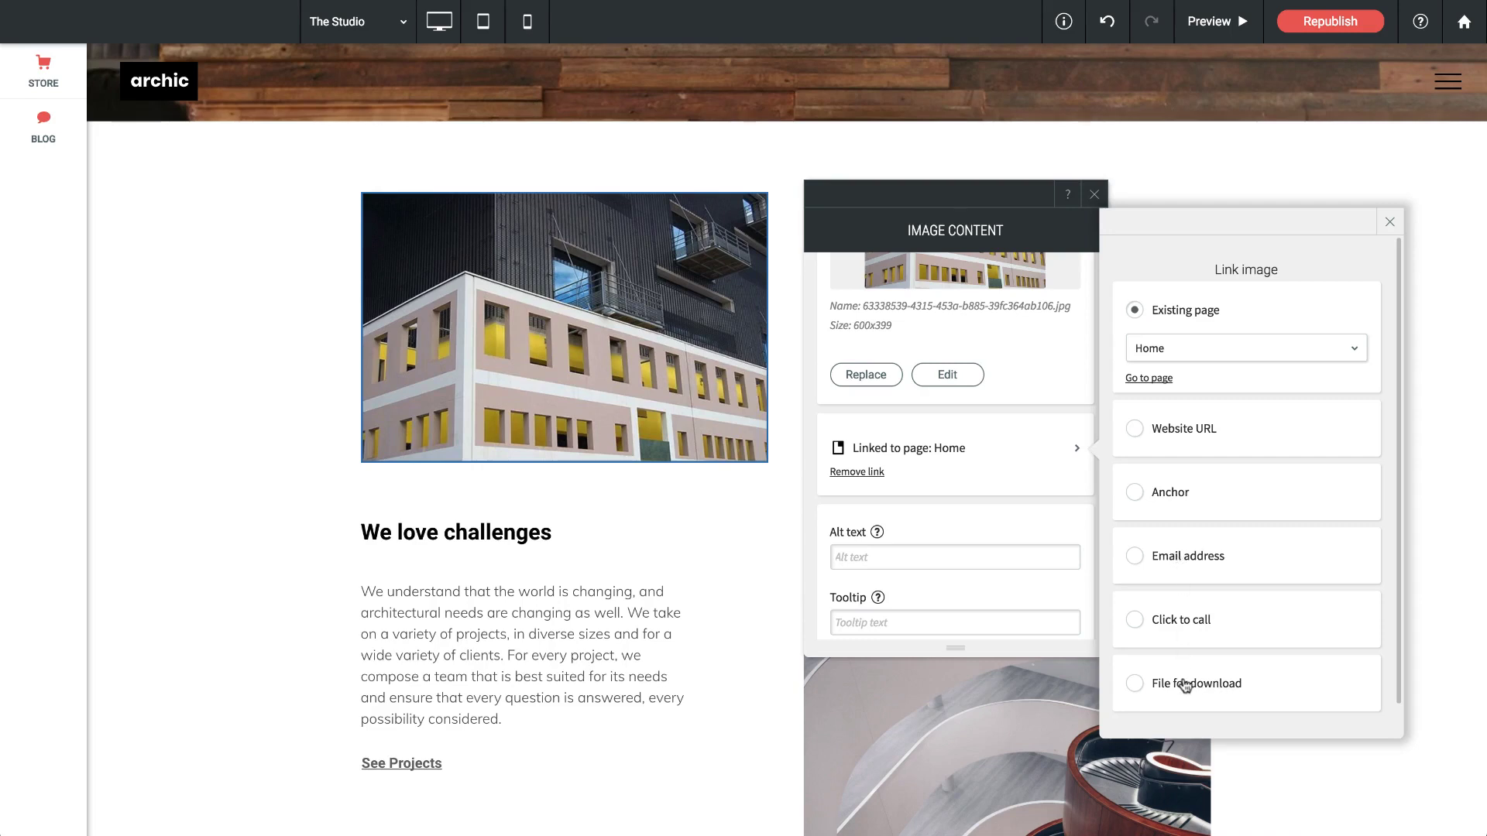
click(1094, 392)
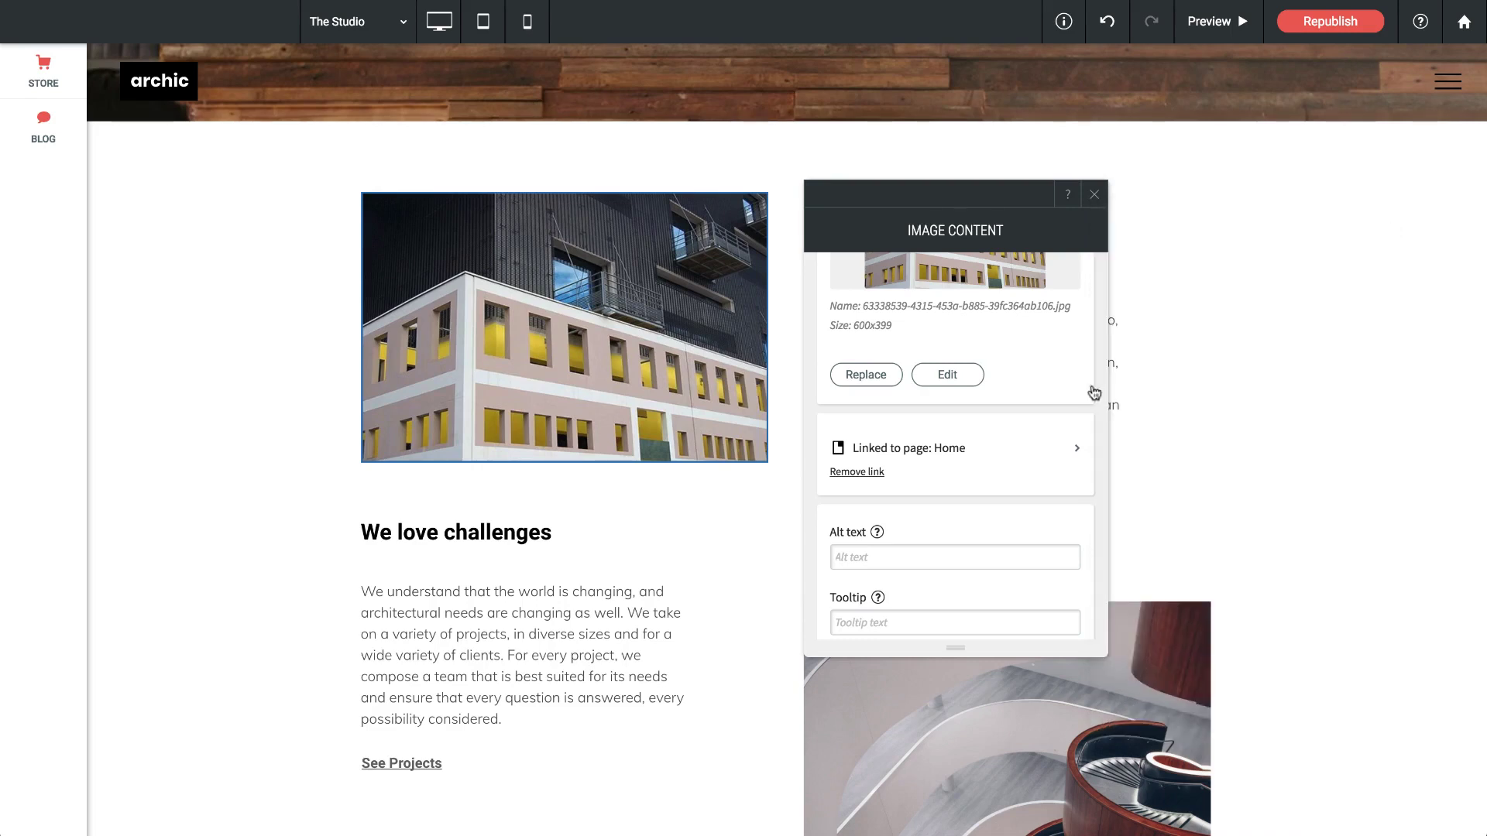
scroll(941, 495, down, 1)
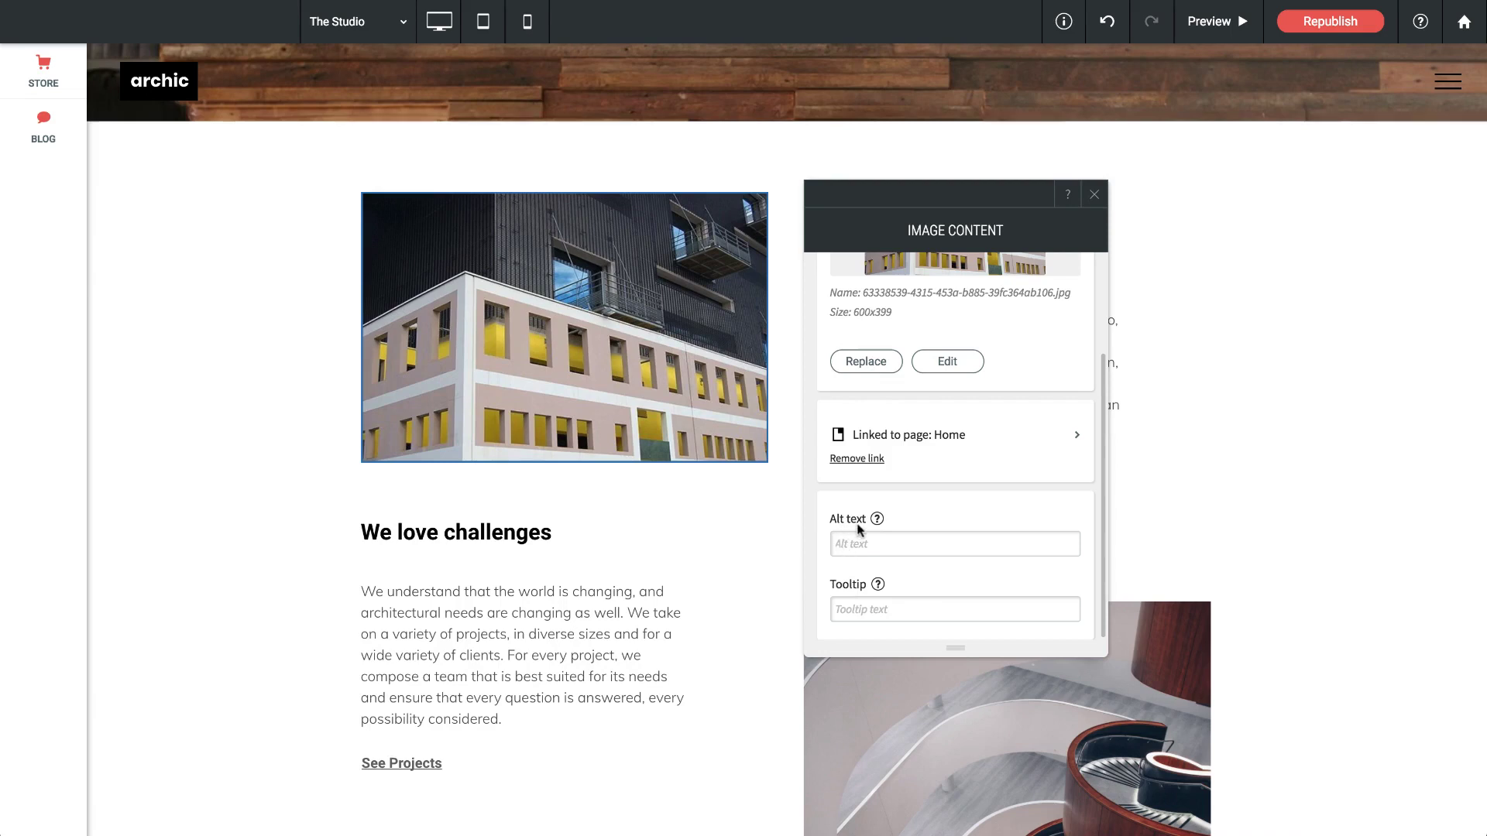
mouse_move(874, 524)
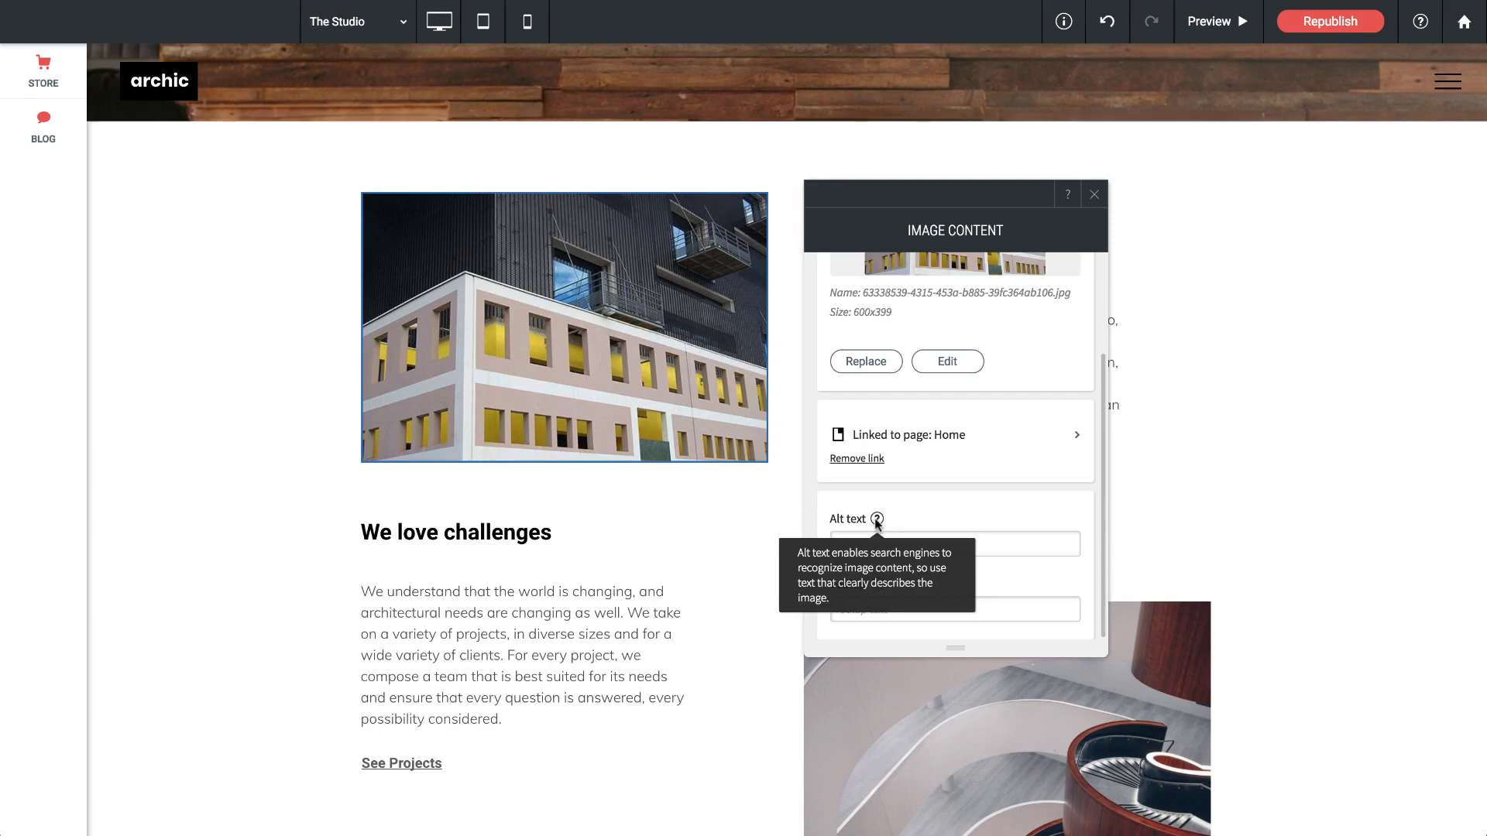
scroll(916, 518, up, 3)
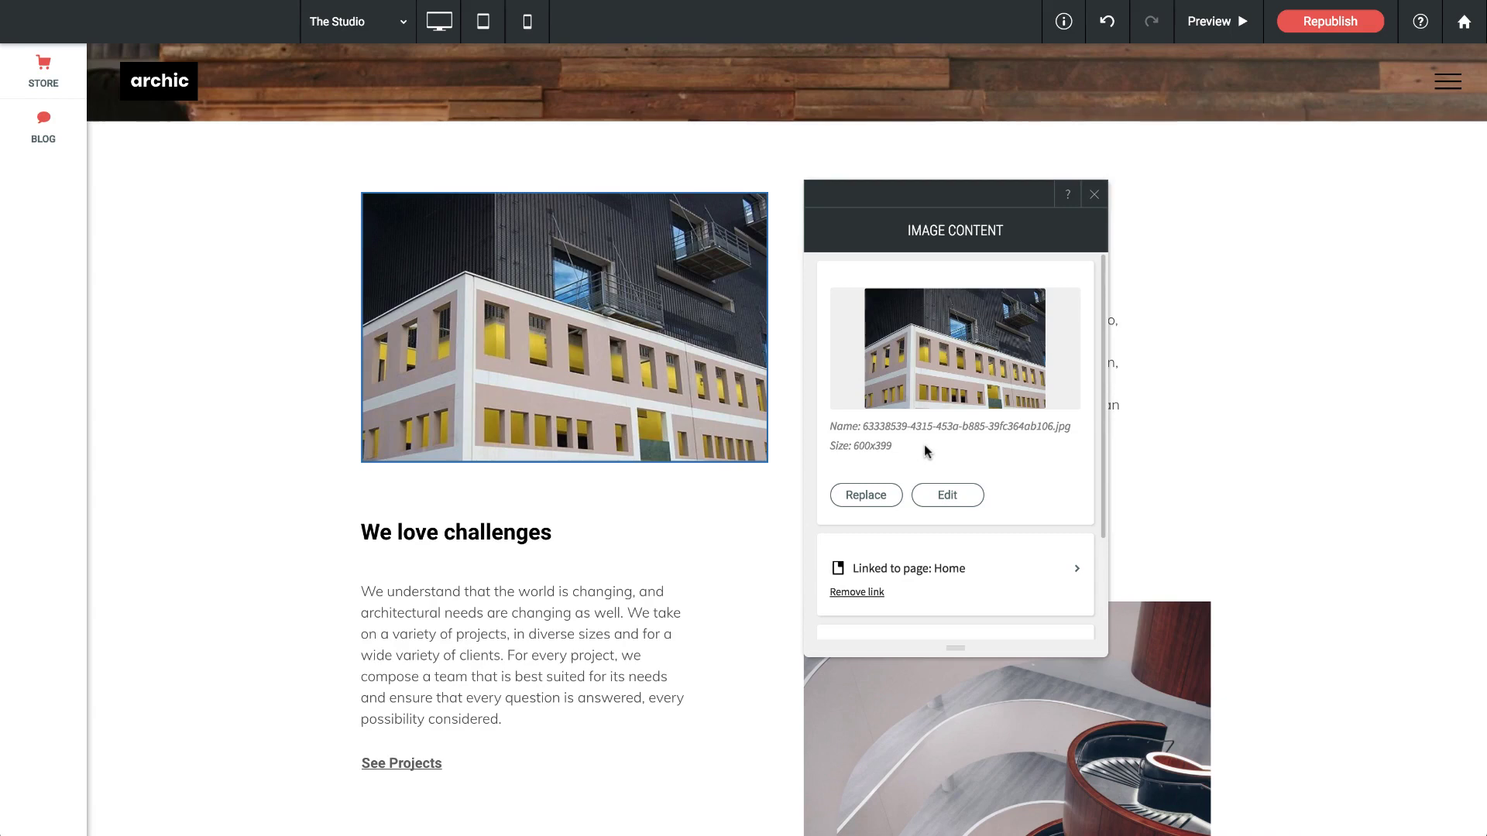
Close Image Content, scroll to Our Experts, and open the three-portrait gallery's content panel.
click(1094, 194)
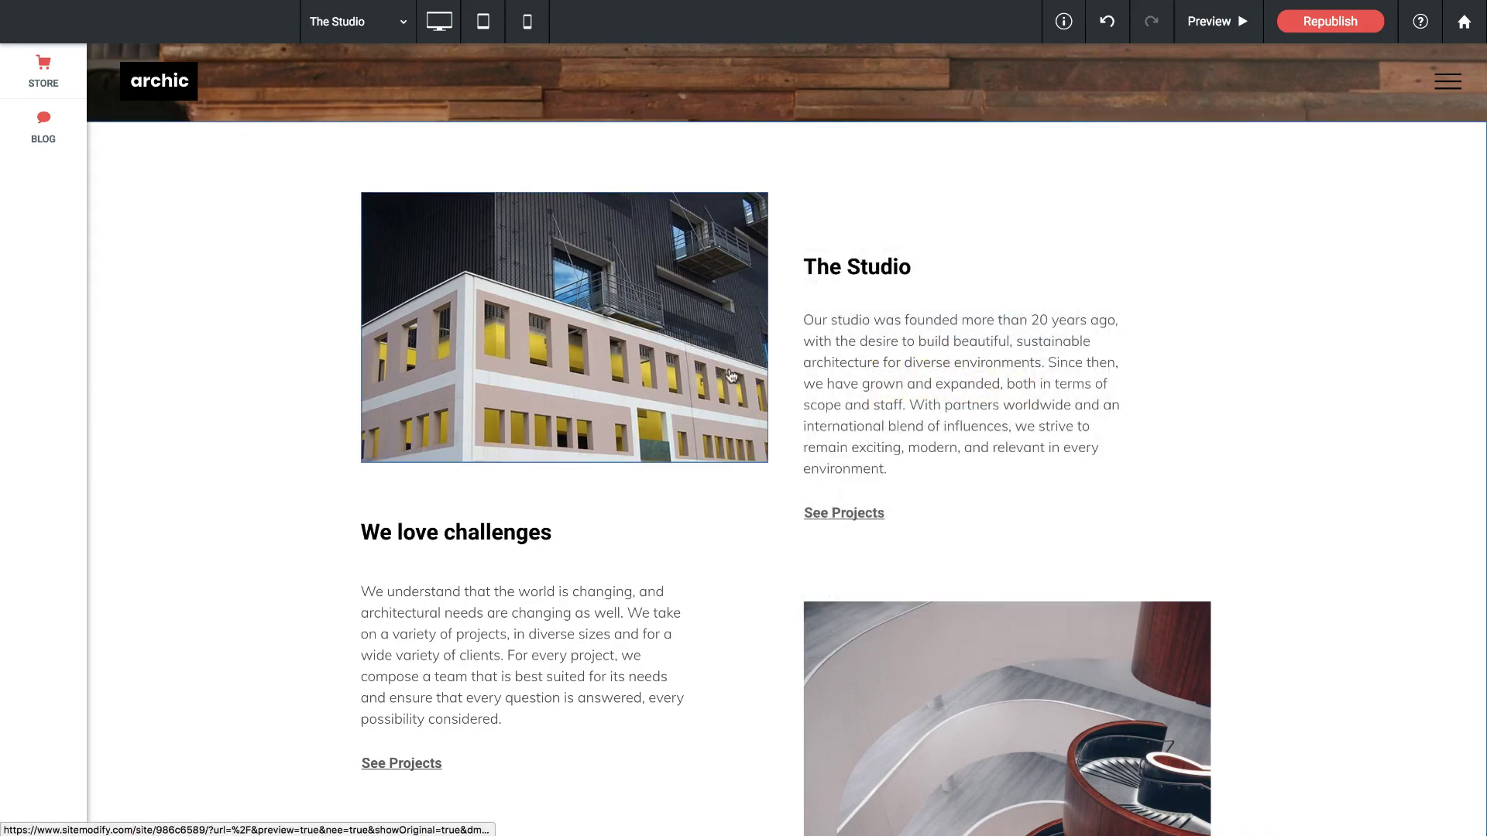
scroll(730, 375, down, 5)
scroll(730, 375, down, 15)
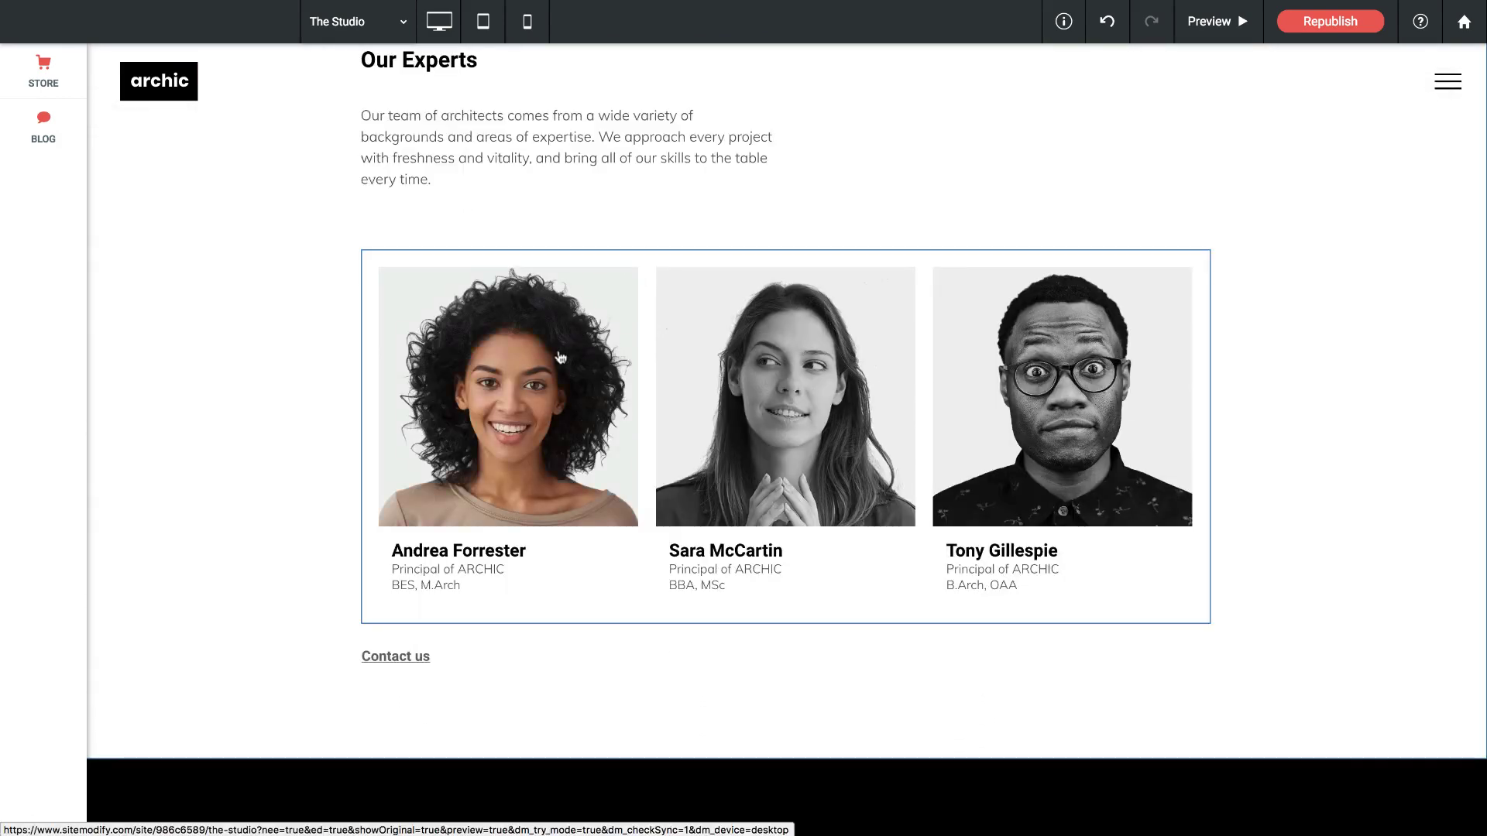
click(588, 335)
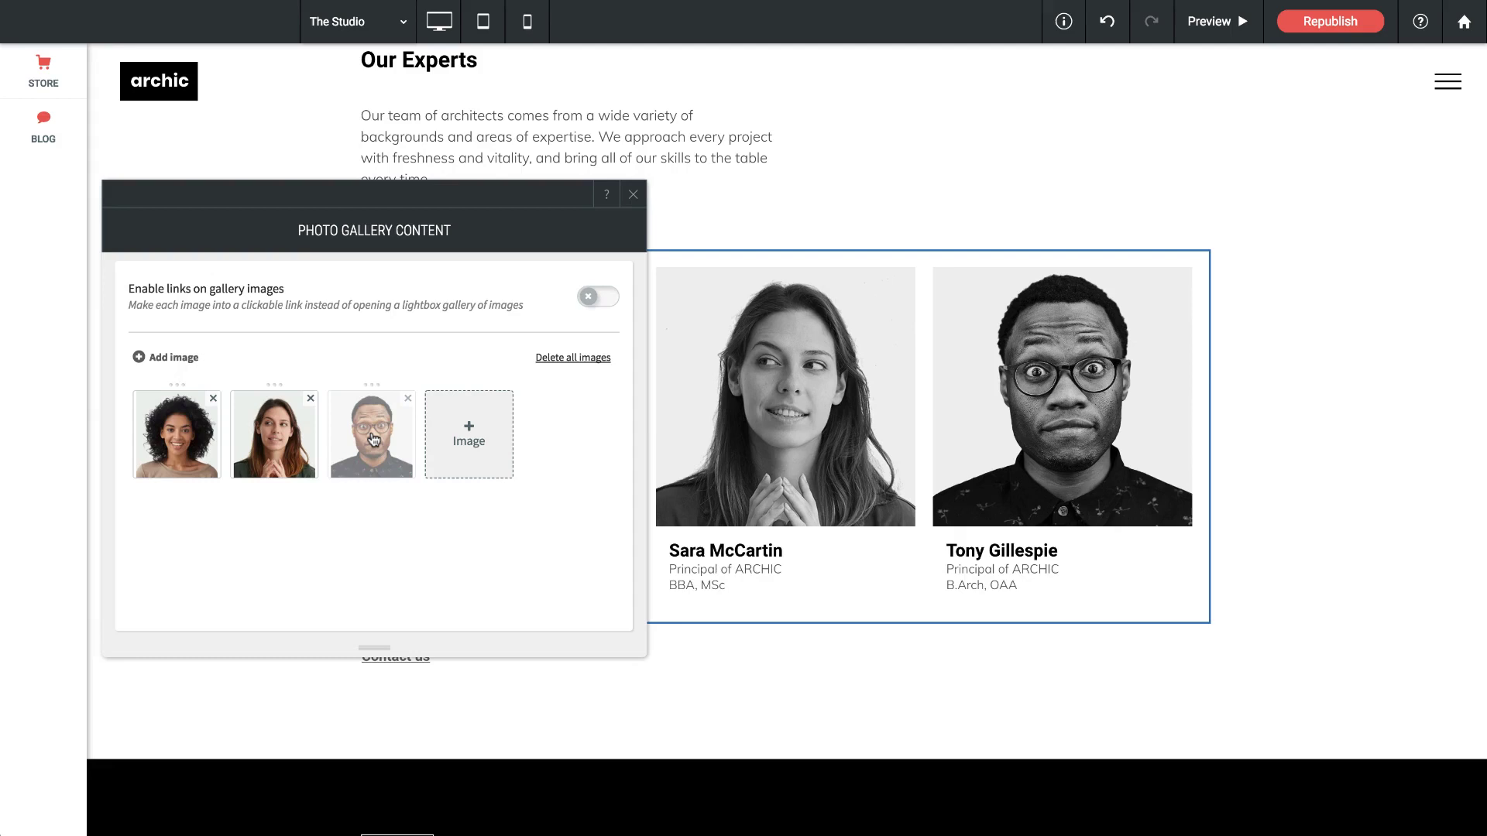
Move the bespectacled man's portrait from third to second place in the gallery.
click(474, 439)
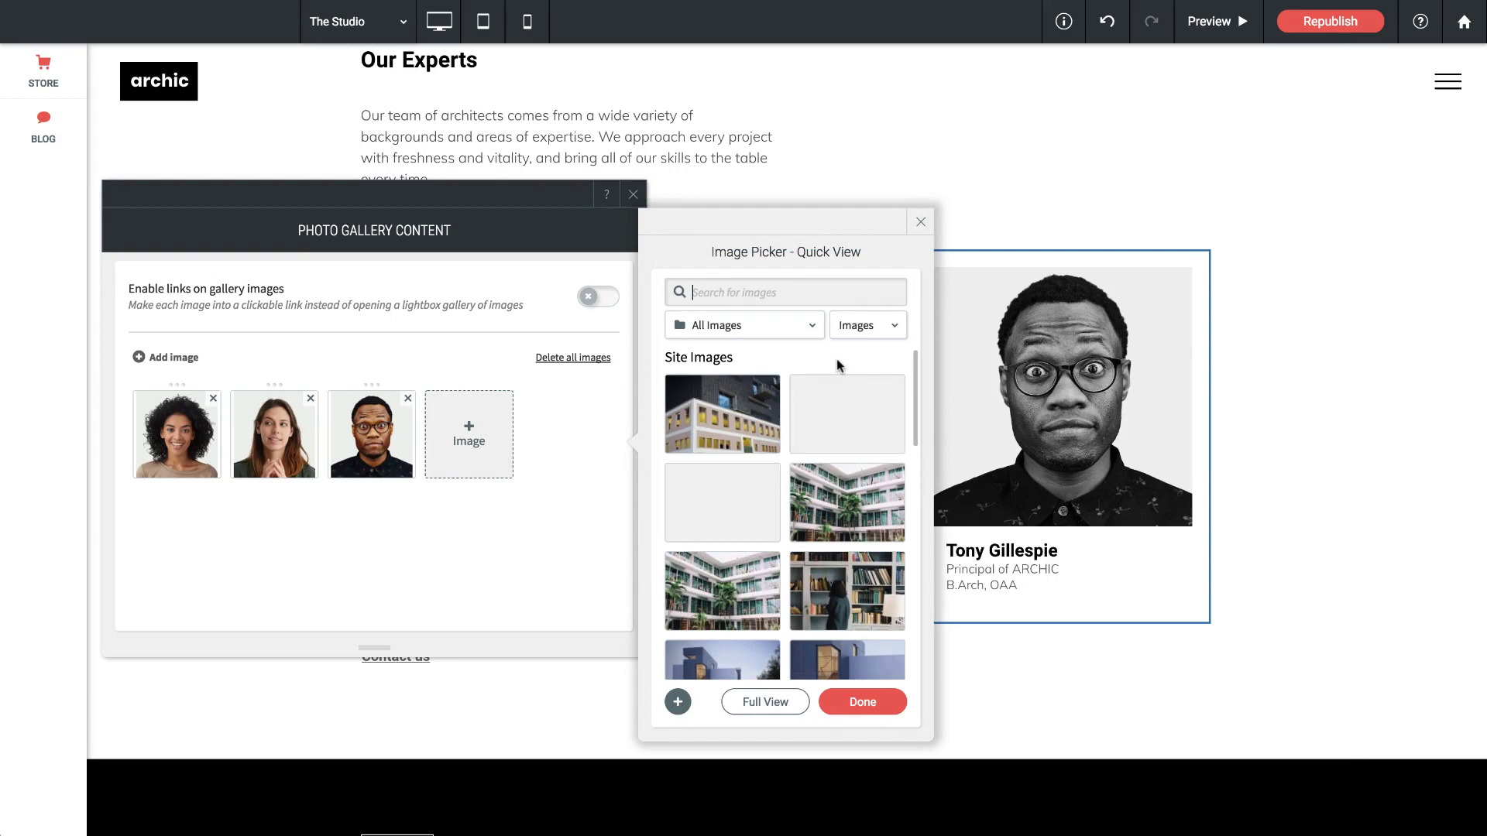
click(920, 224)
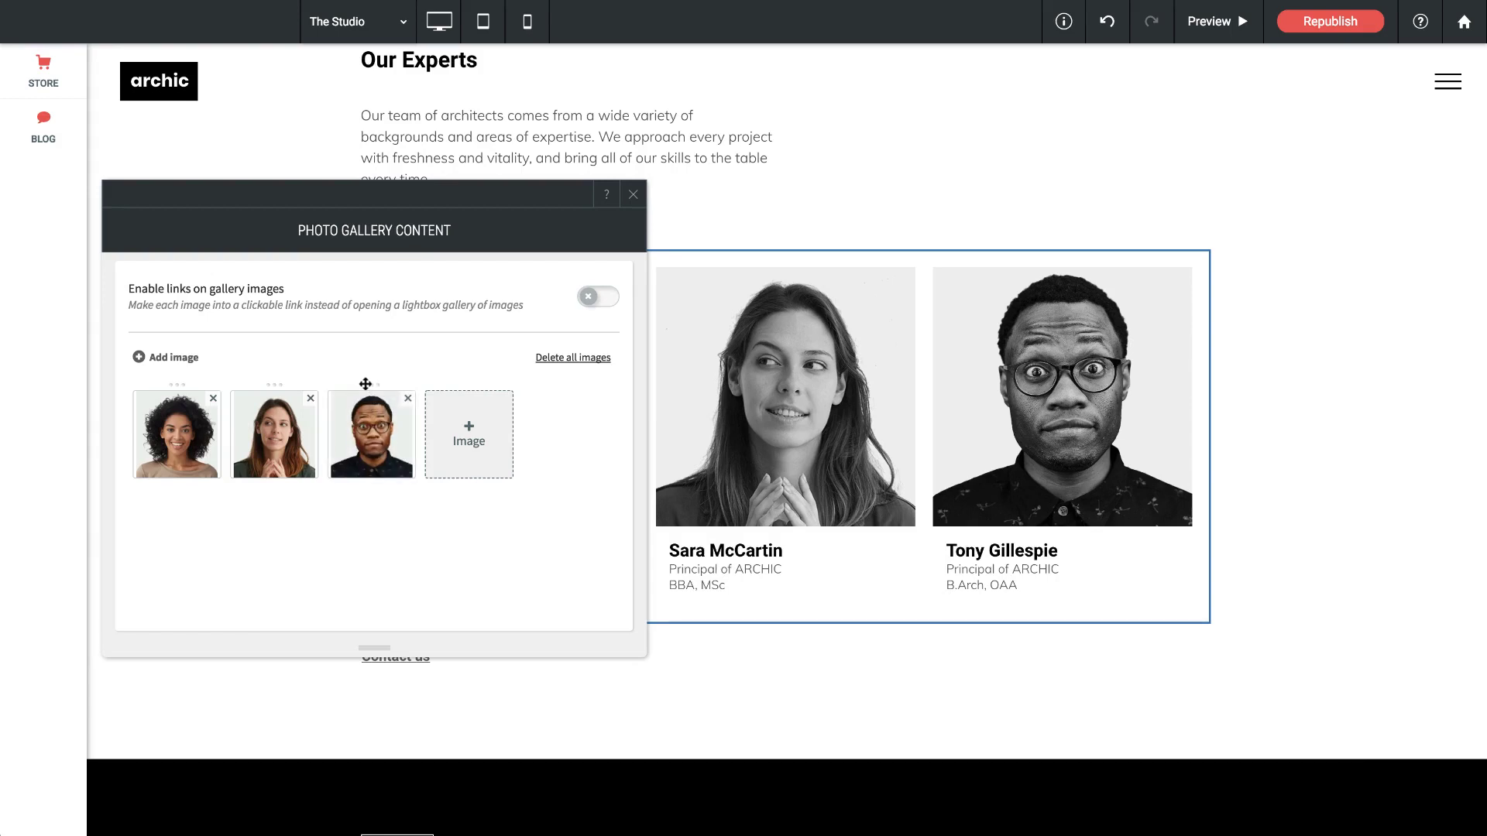
drag(374, 384, 288, 385)
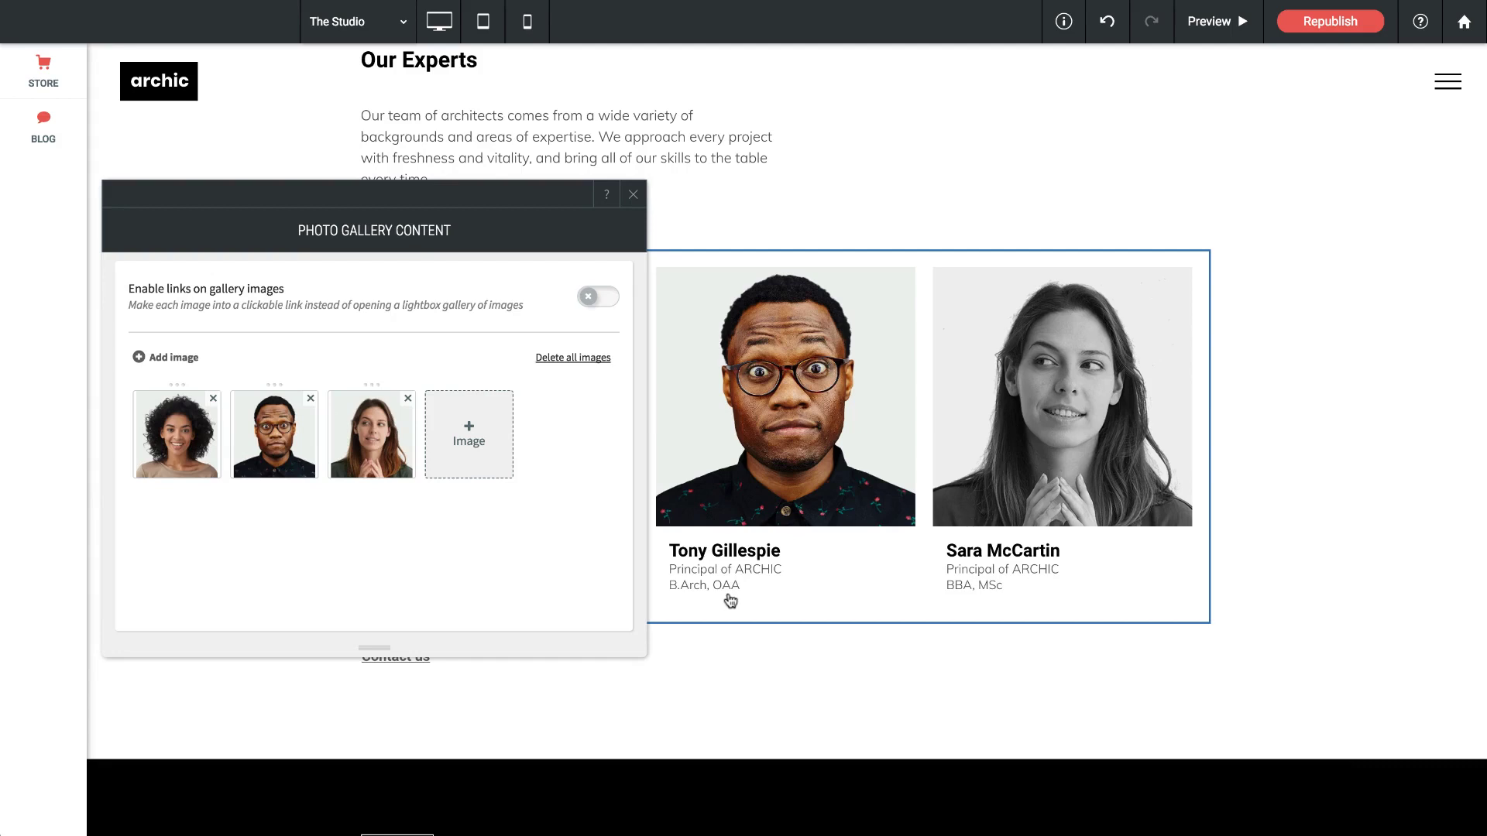
Change the second portrait's title, replacing its surname with the new surname.
click(272, 456)
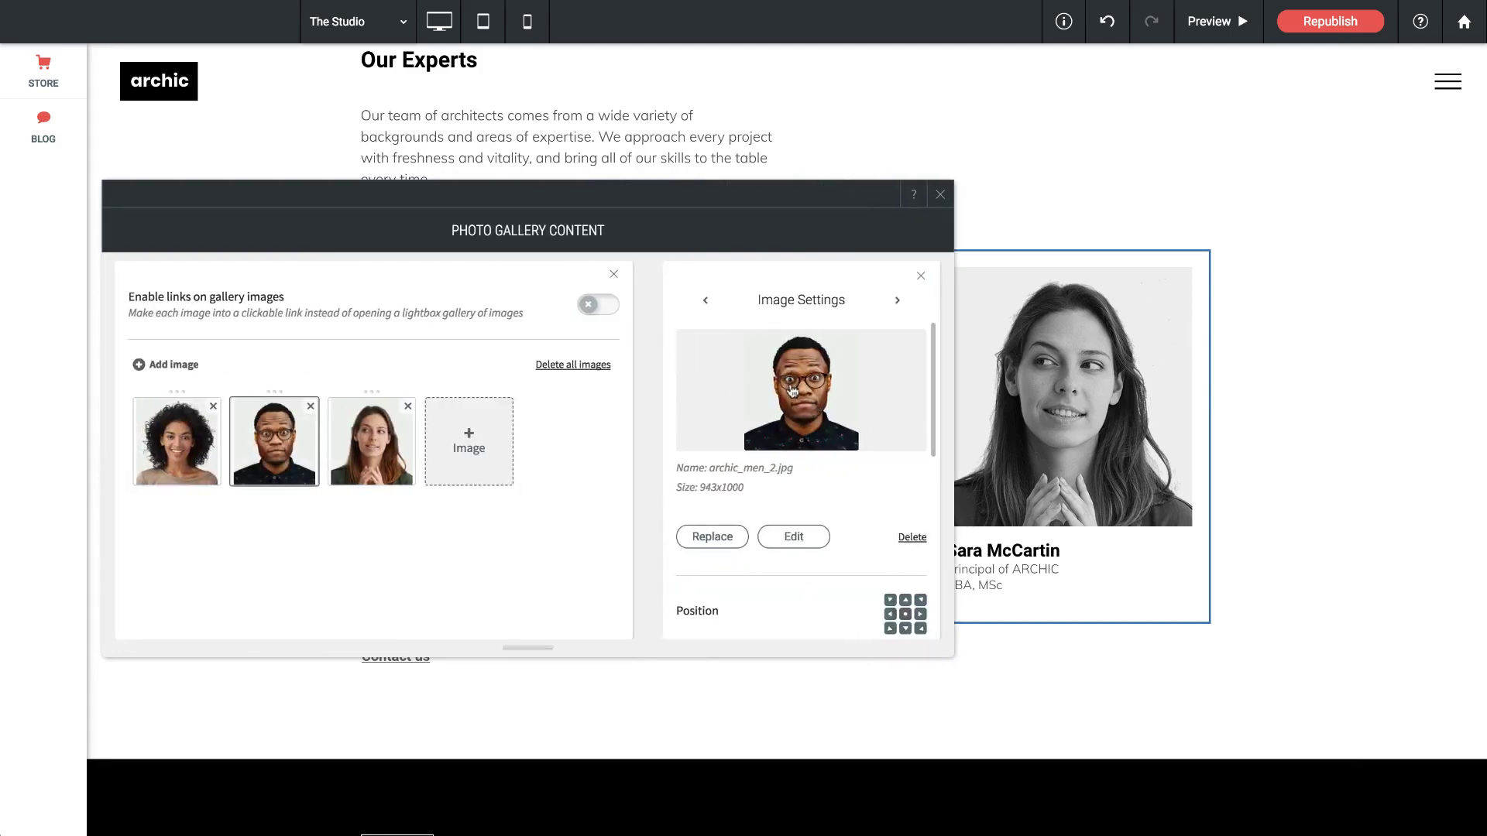
scroll(804, 436, down, 3)
scroll(805, 435, down, 5)
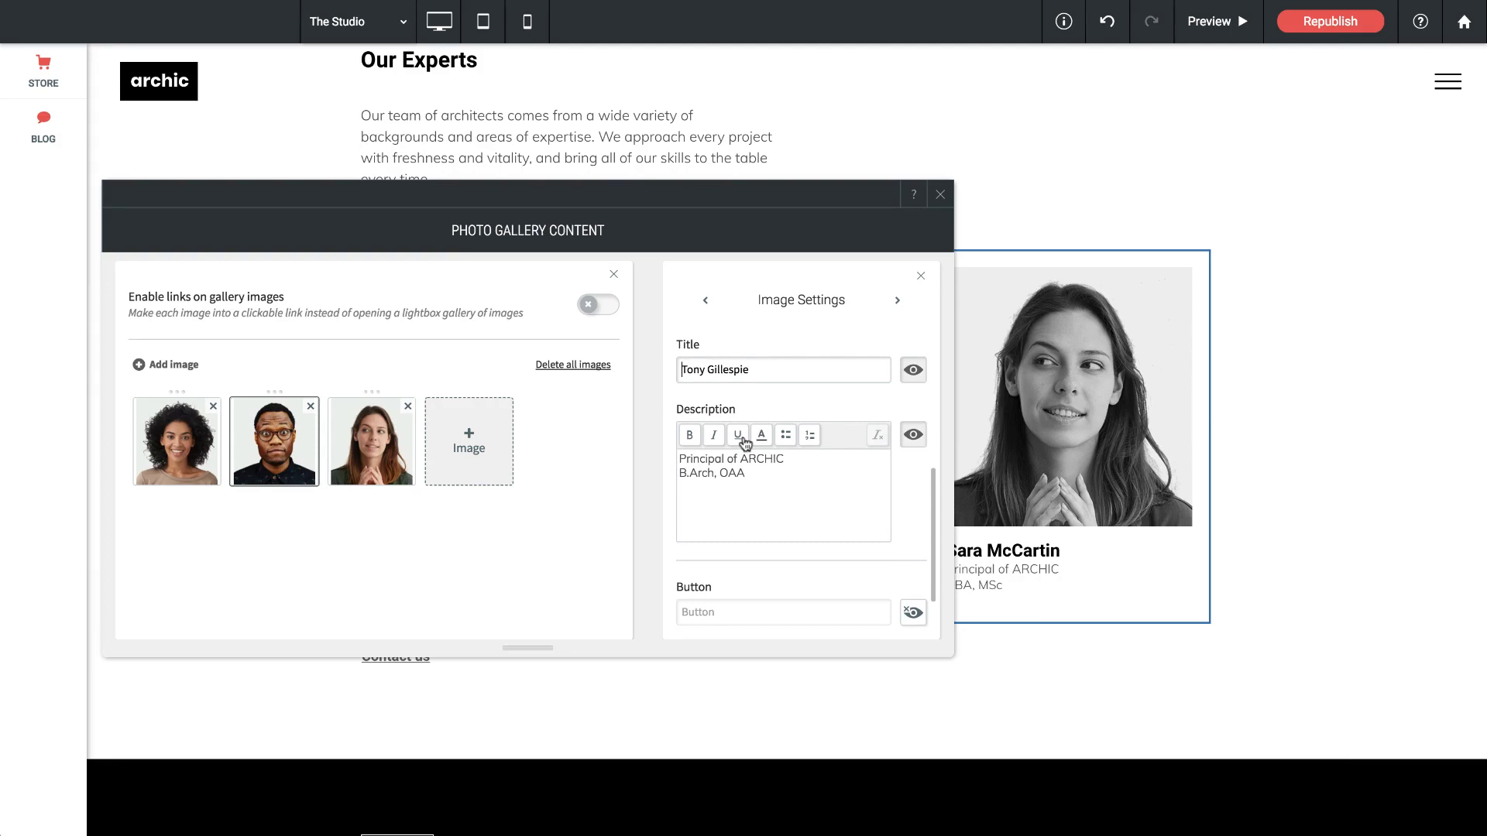
drag(757, 370, 707, 370)
text(Smith)
click(921, 276)
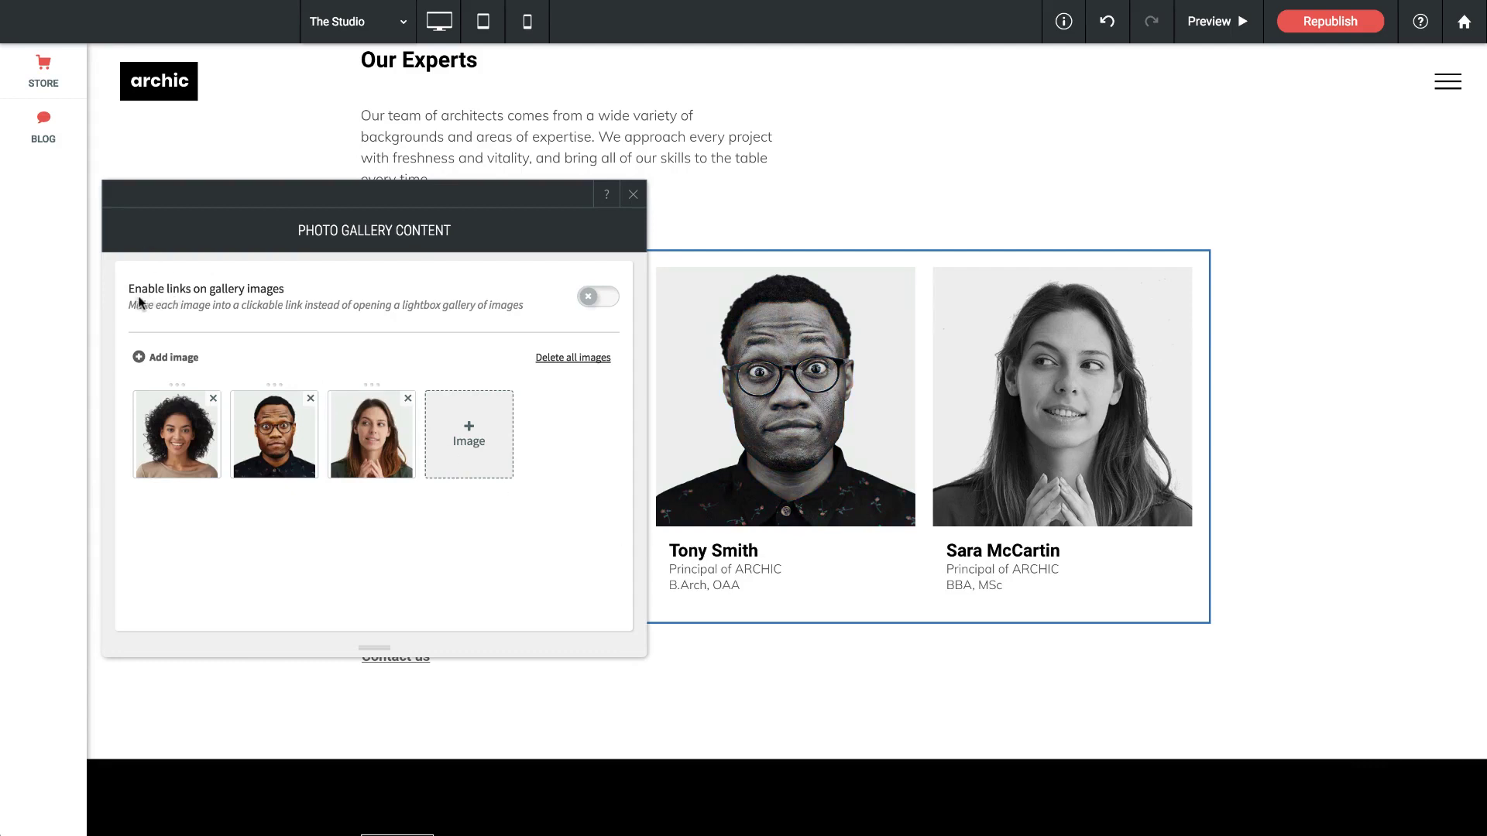
Switch on 'Enable links on gallery images' and review the second portrait's link options.
click(598, 298)
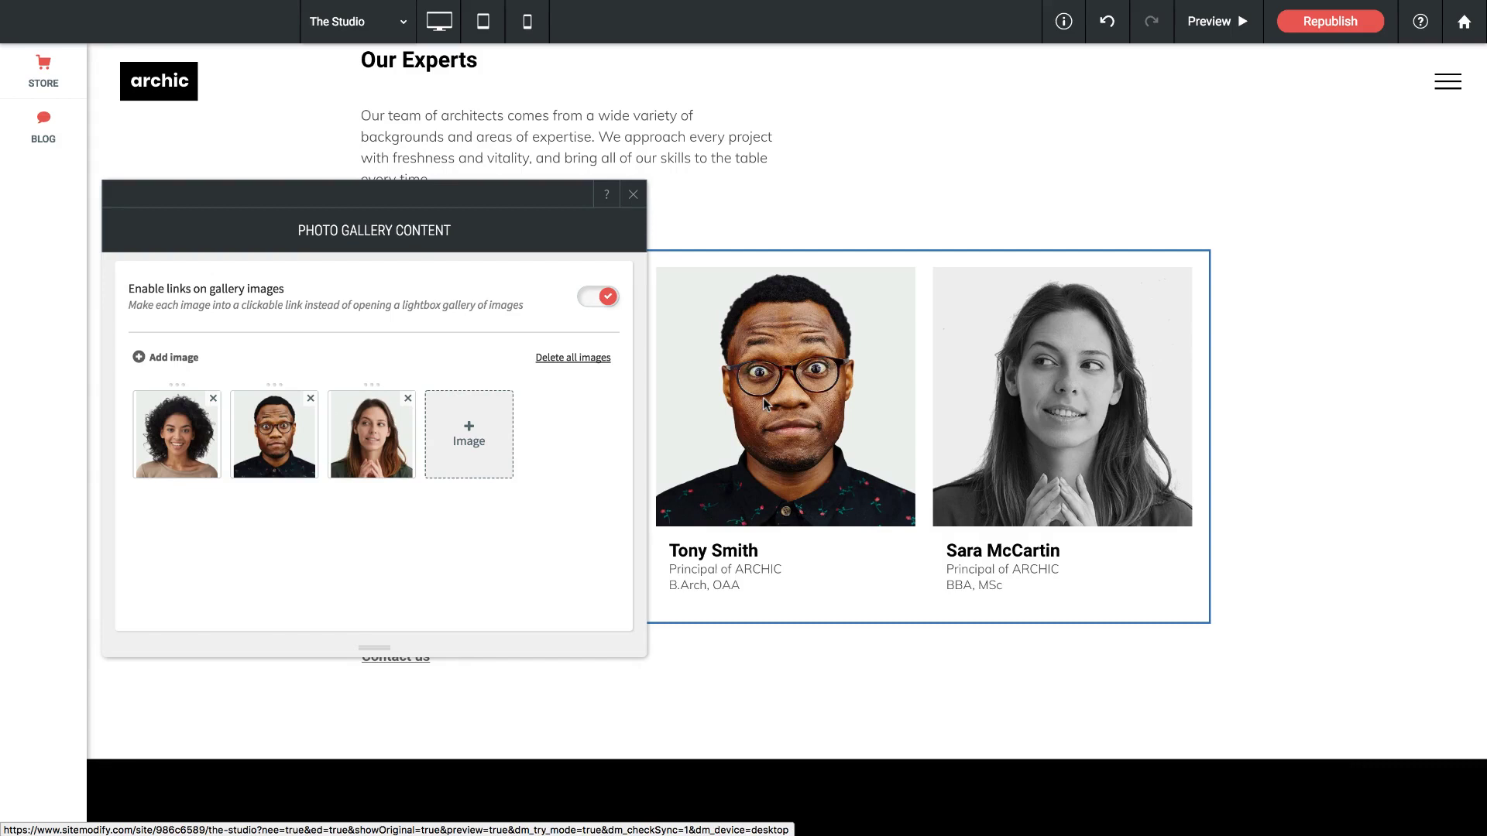
click(282, 449)
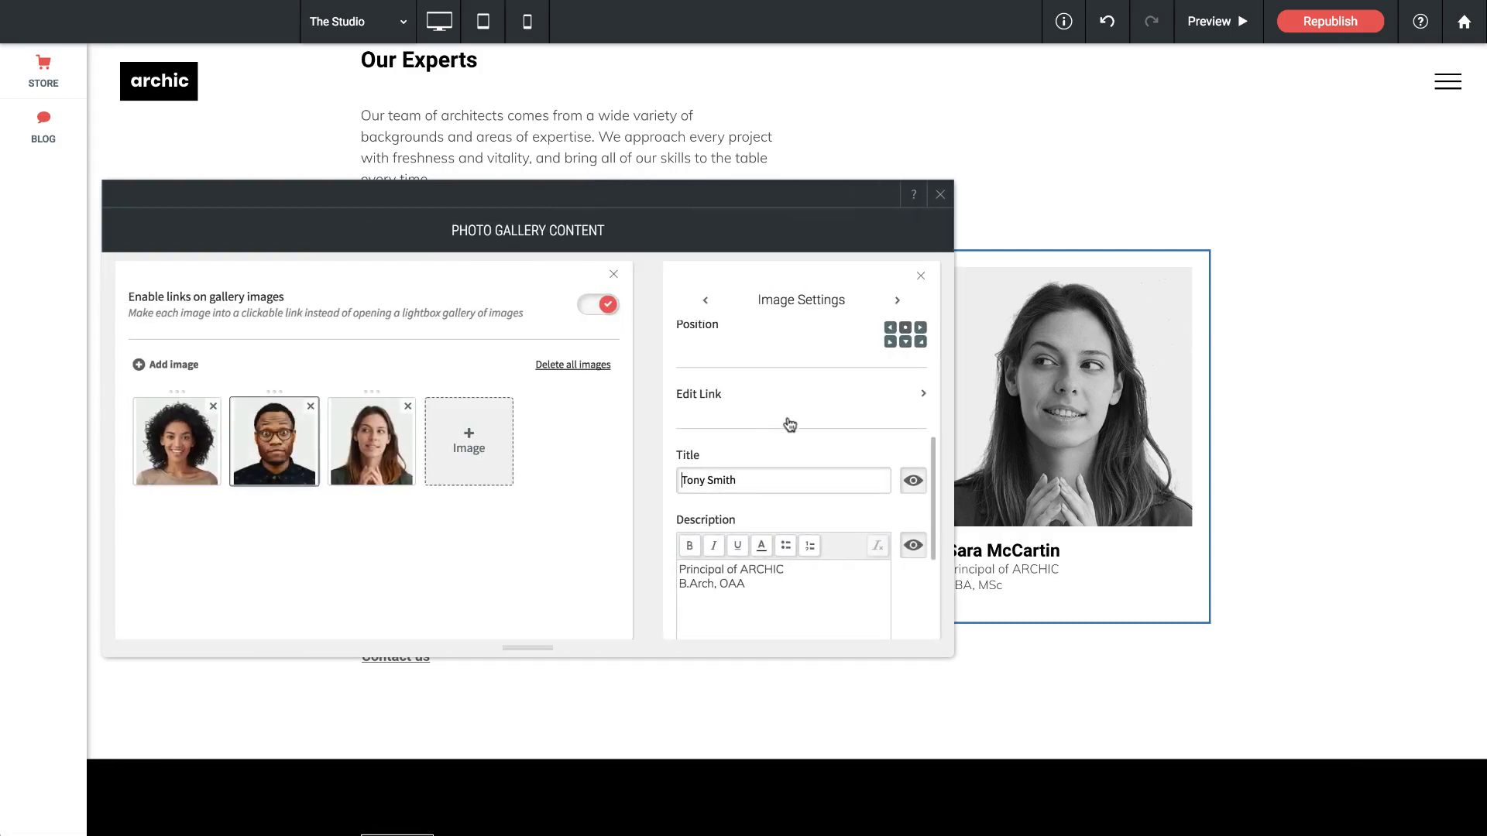
click(705, 399)
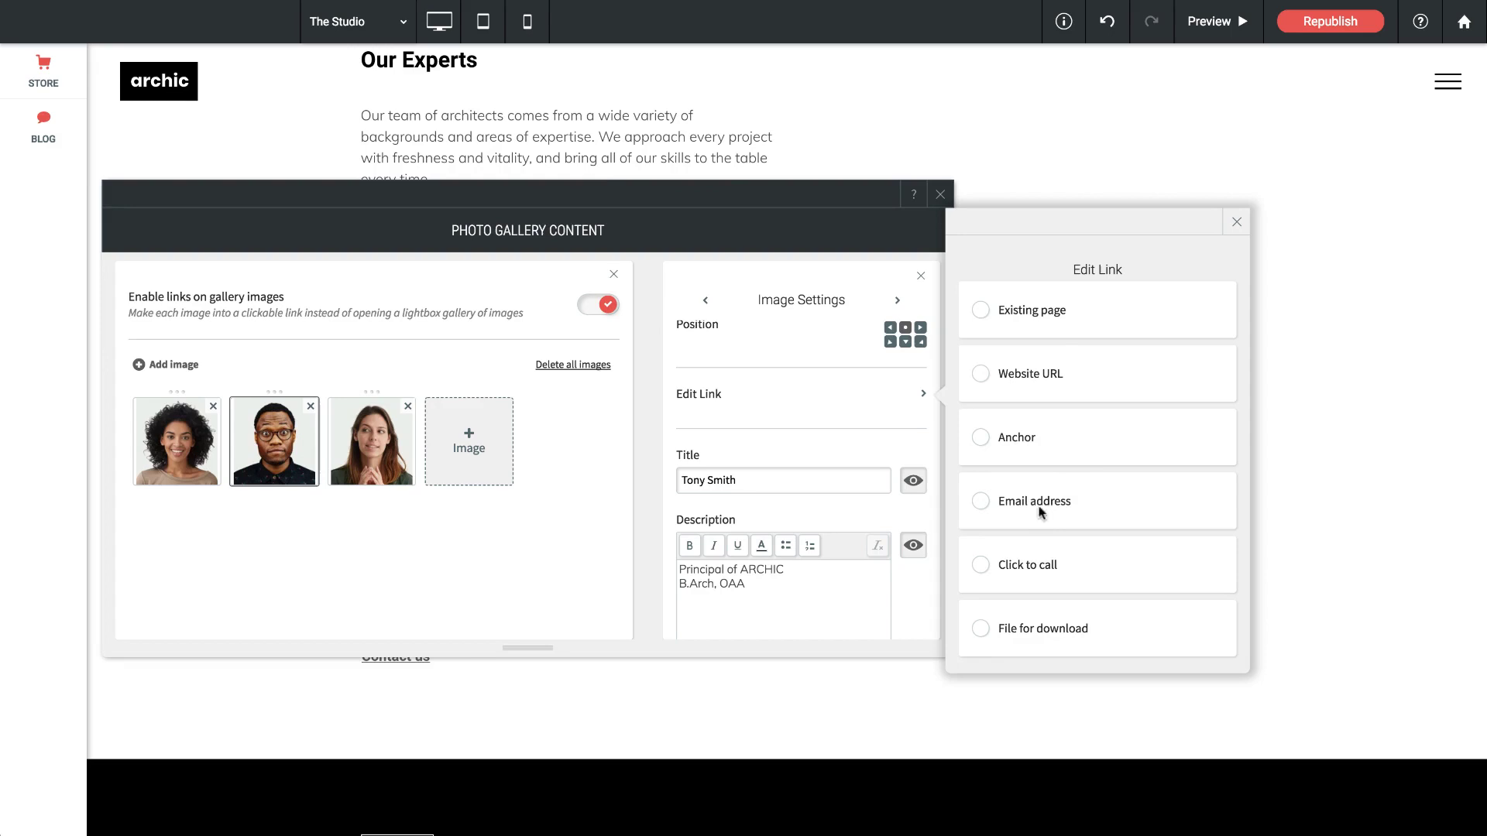
click(1238, 225)
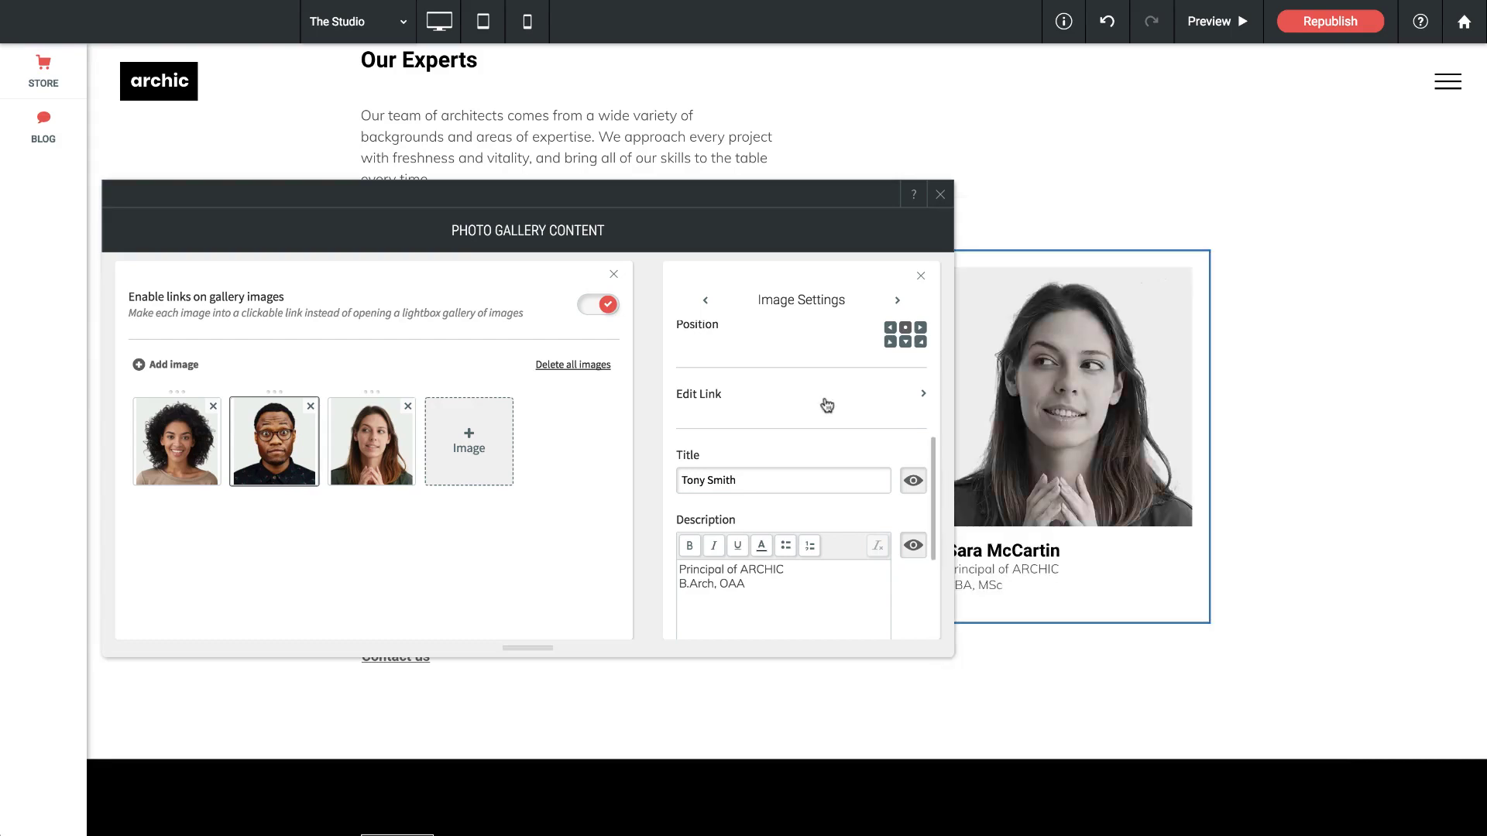
Close the Photo Gallery Content panel.
scroll(767, 416, up, 4)
scroll(769, 417, up, 1)
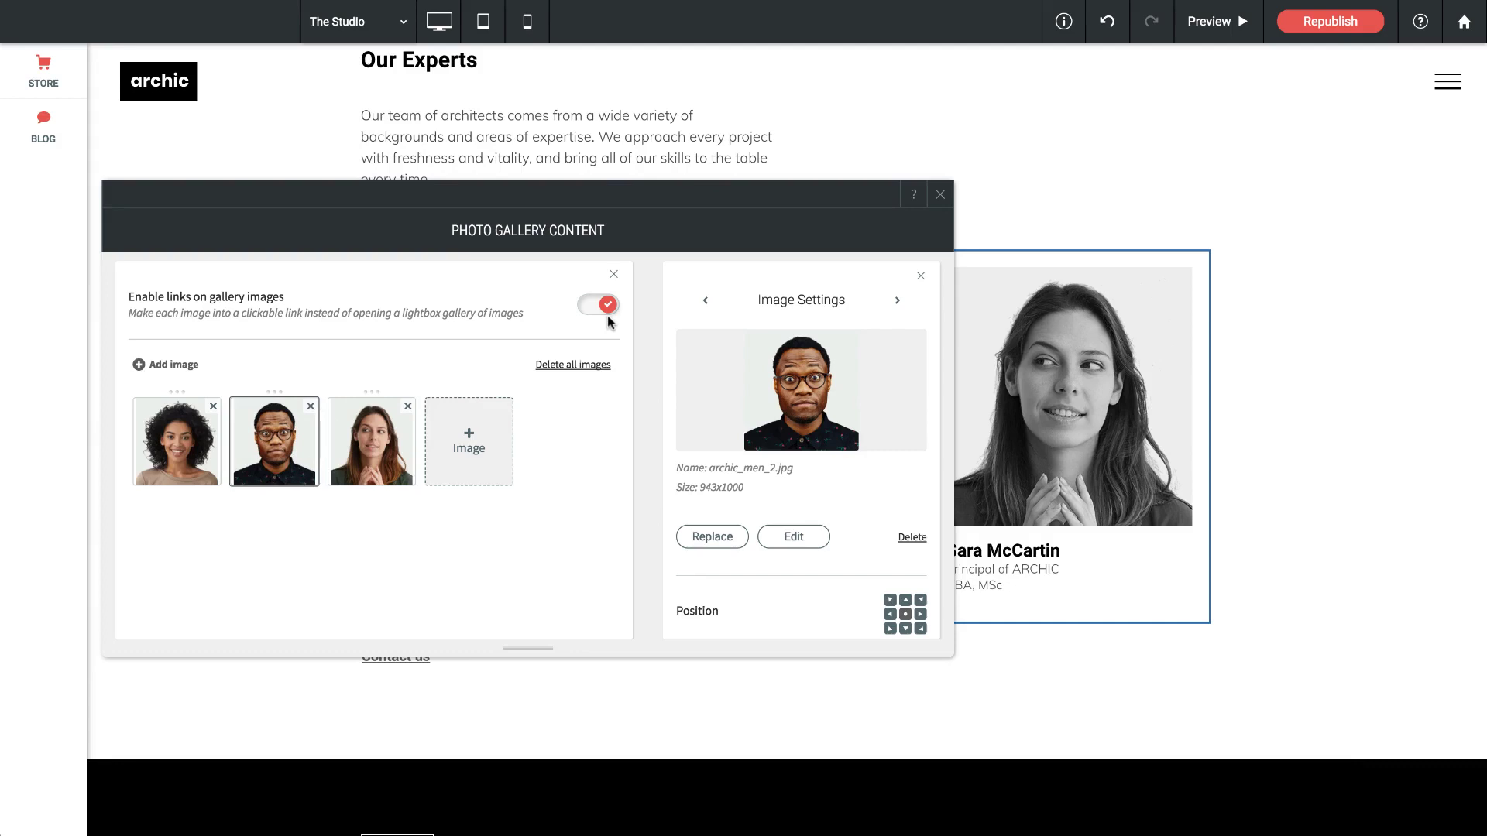
click(944, 201)
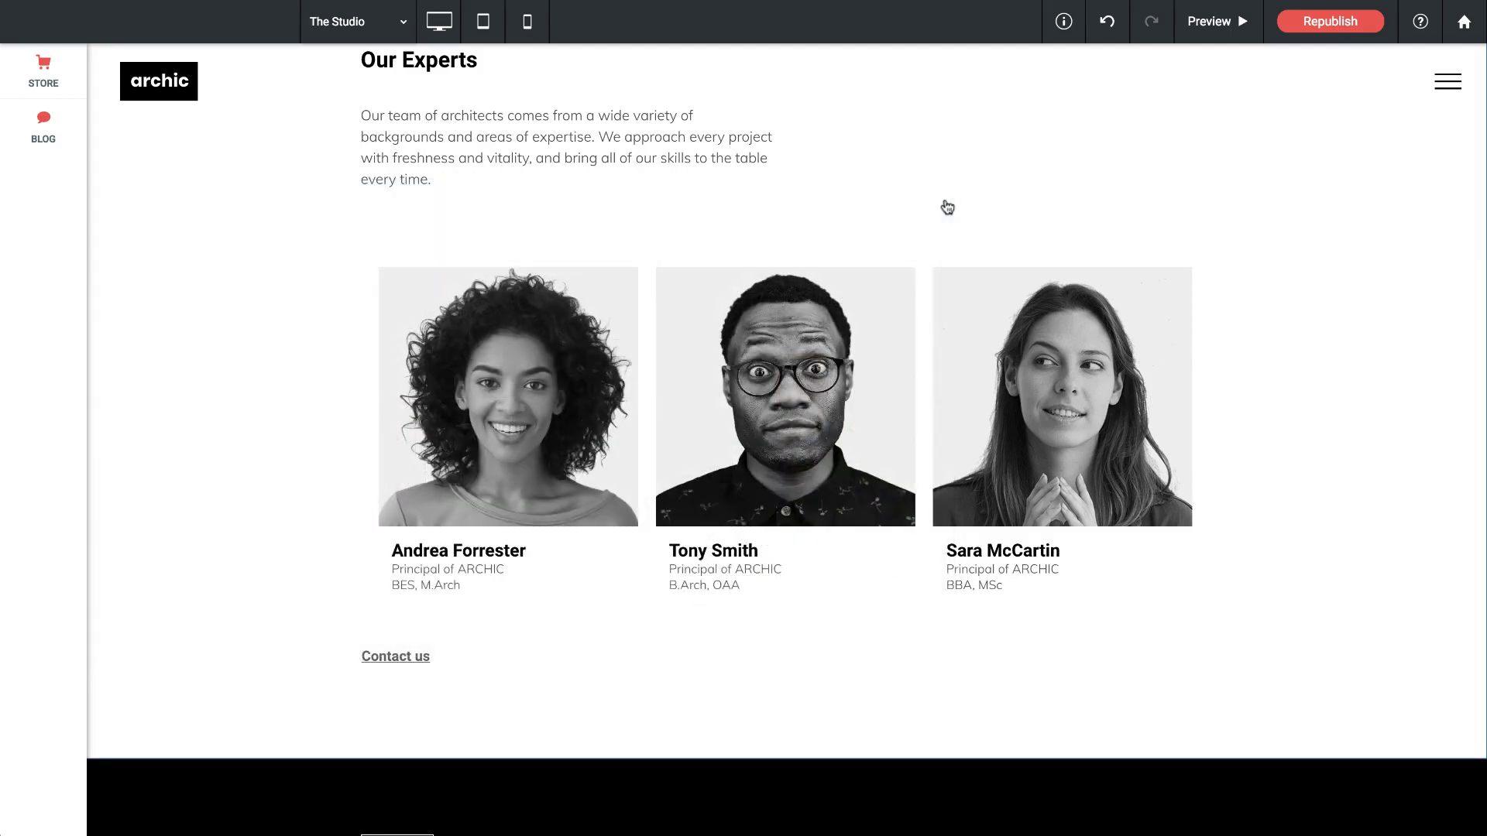